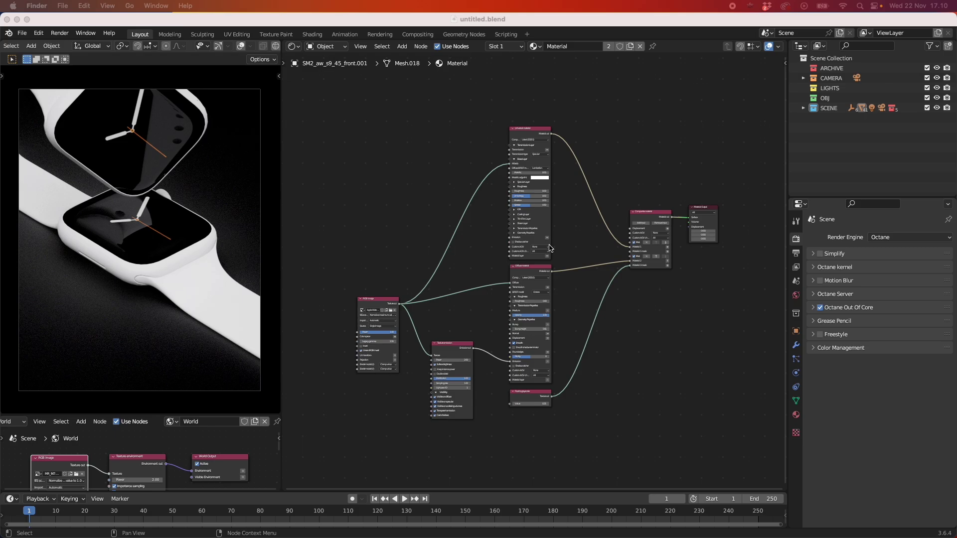
- Scroll the node view of the screen material's node tree
scroll(550, 255, up, 2)
scroll(550, 255, down, 1)
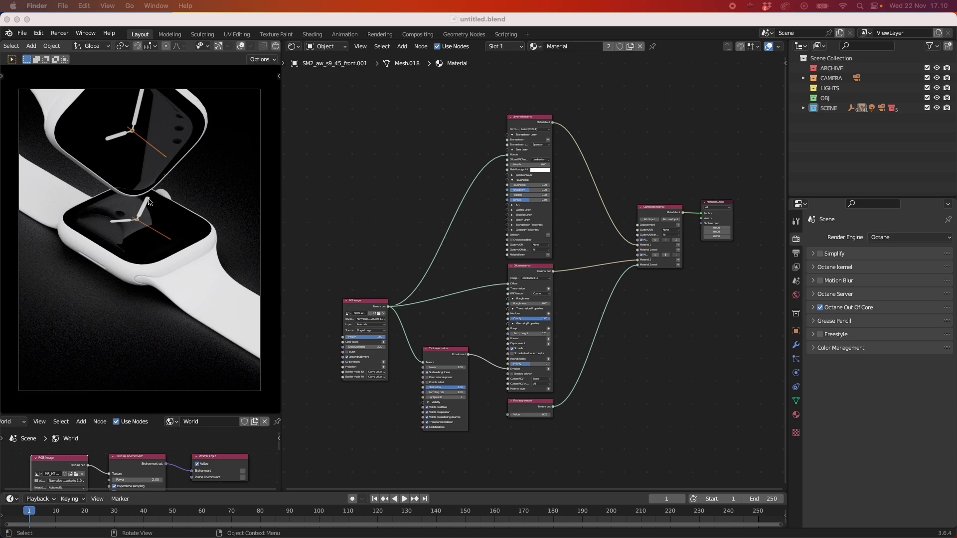
- Switch the area to the 3D Viewport, zoom in on the watch and select its screen surface
click(293, 46)
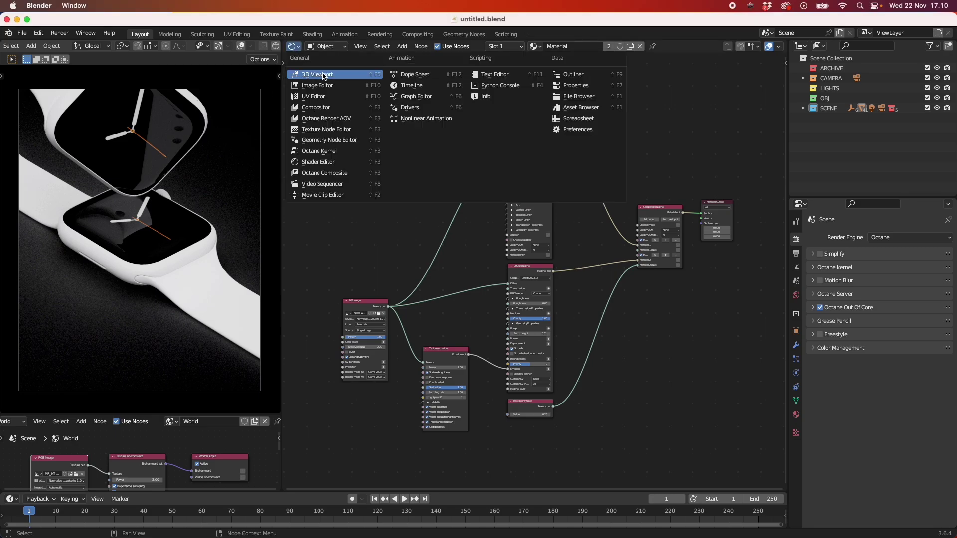
click(323, 75)
middle_drag(630, 316, 521, 250)
scroll(521, 250, up, 5)
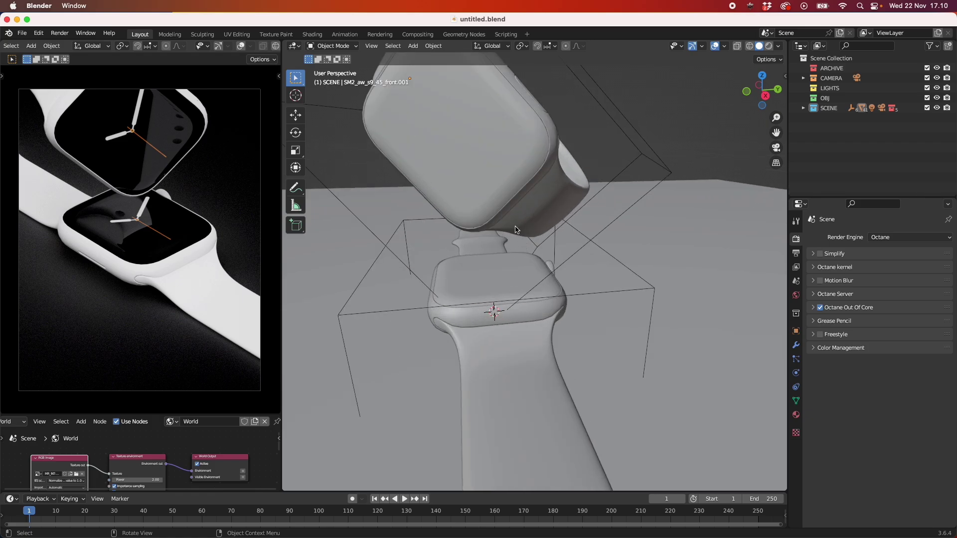
ctrl+middle_drag(504, 215, 560, 305)
scroll(553, 294, up, 3)
click(486, 293)
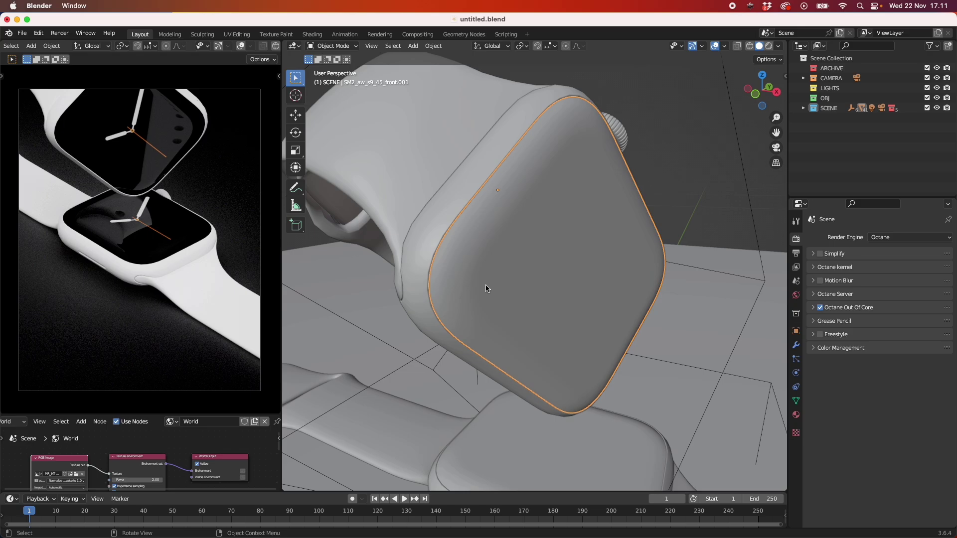
- Orbit to a side view of the watch and band, then return the area to the Shader Editor
middle_drag(487, 288, 522, 268)
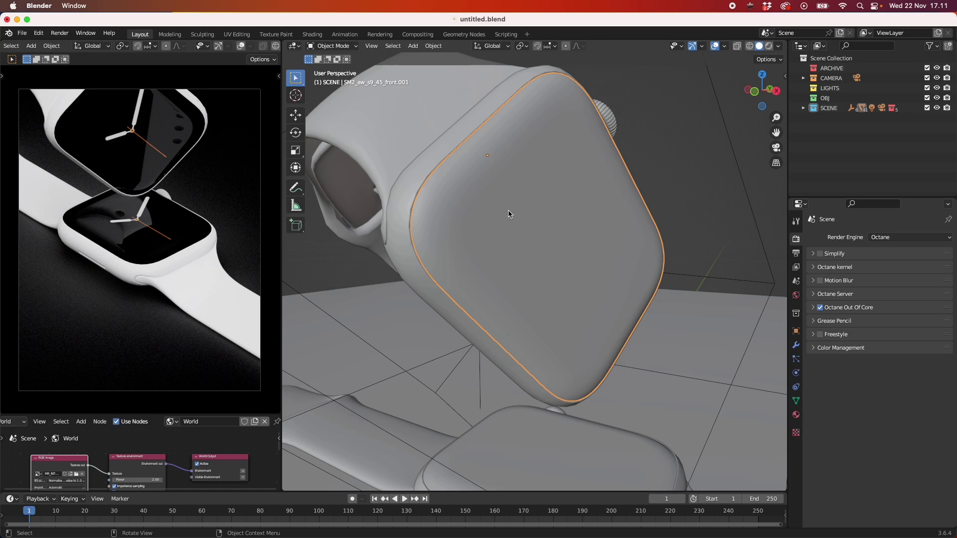
middle_drag(599, 223, 605, 250)
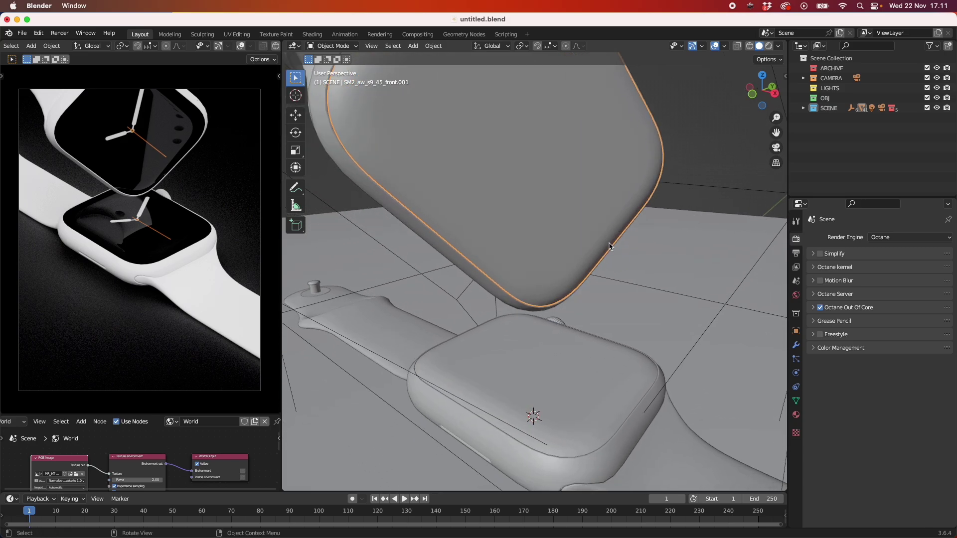
middle_drag(573, 252, 545, 248)
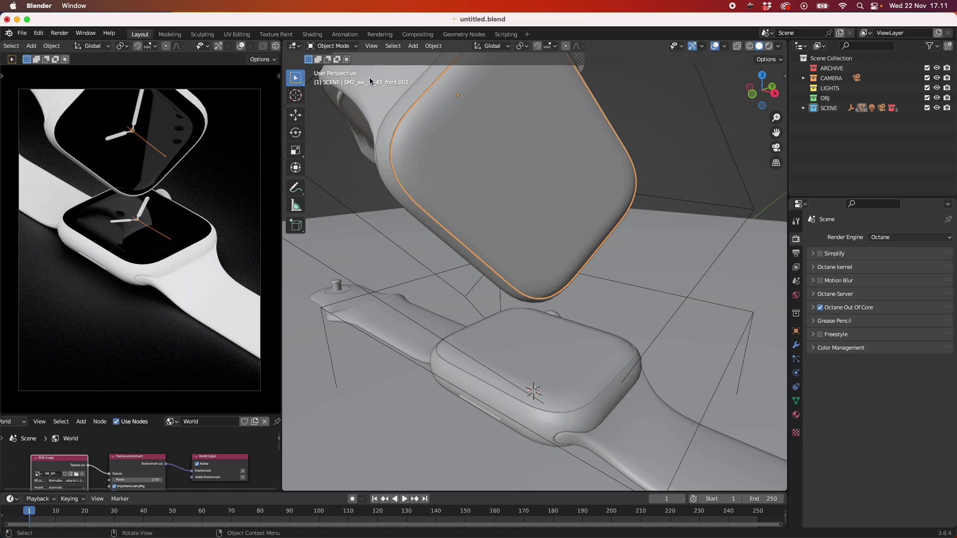
click(295, 46)
click(341, 162)
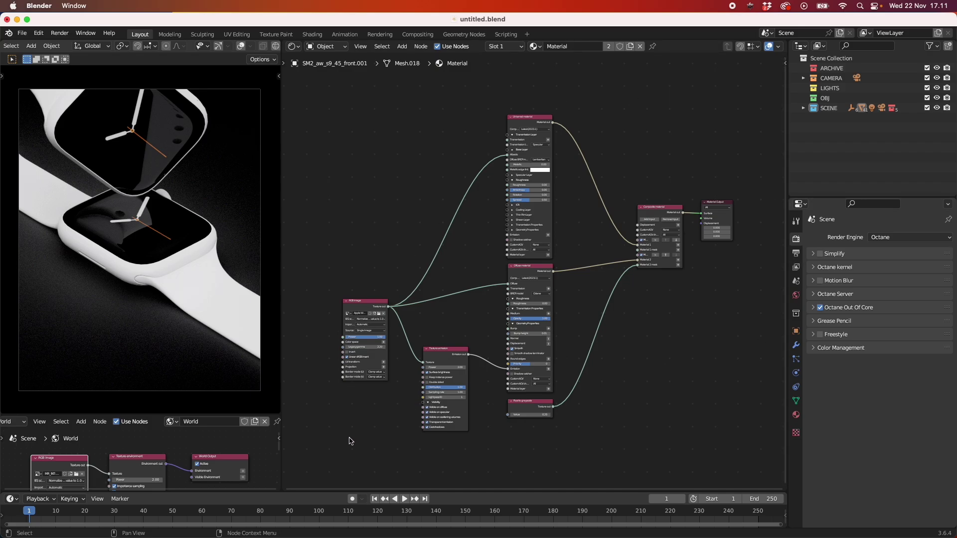
- Delete the old material nodes, keeping only the Material Output, and refresh the rendered preview
drag(349, 438, 673, 105)
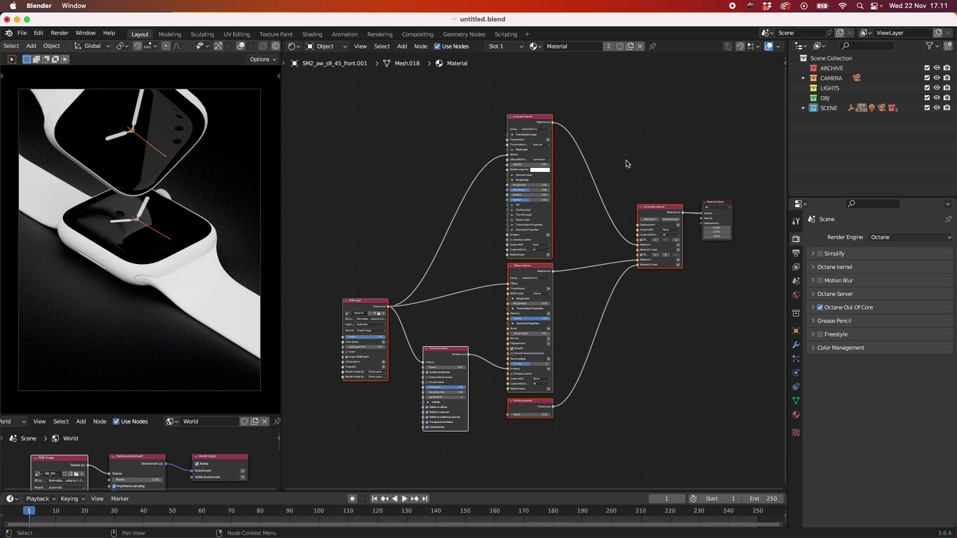
key(x)
scroll(264, 46, down, 2)
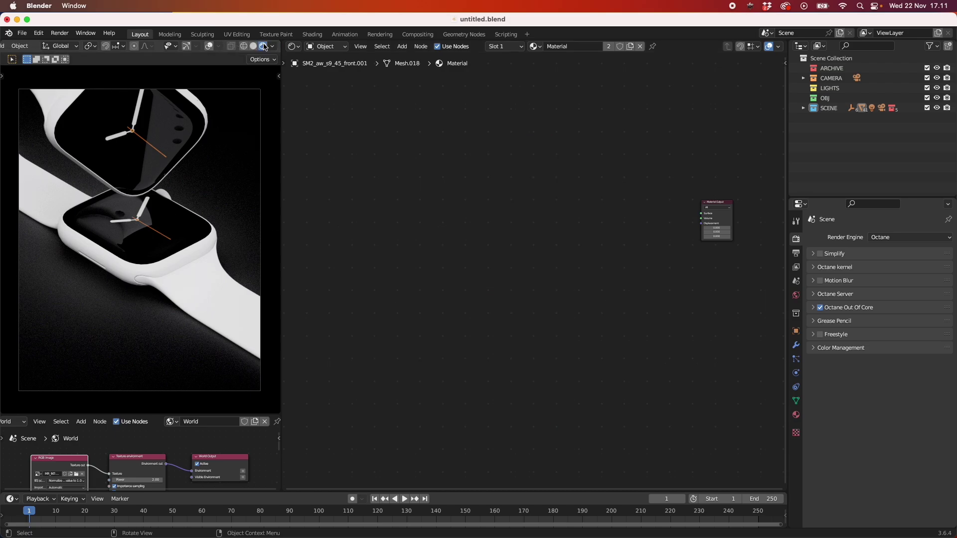
click(253, 46)
click(263, 46)
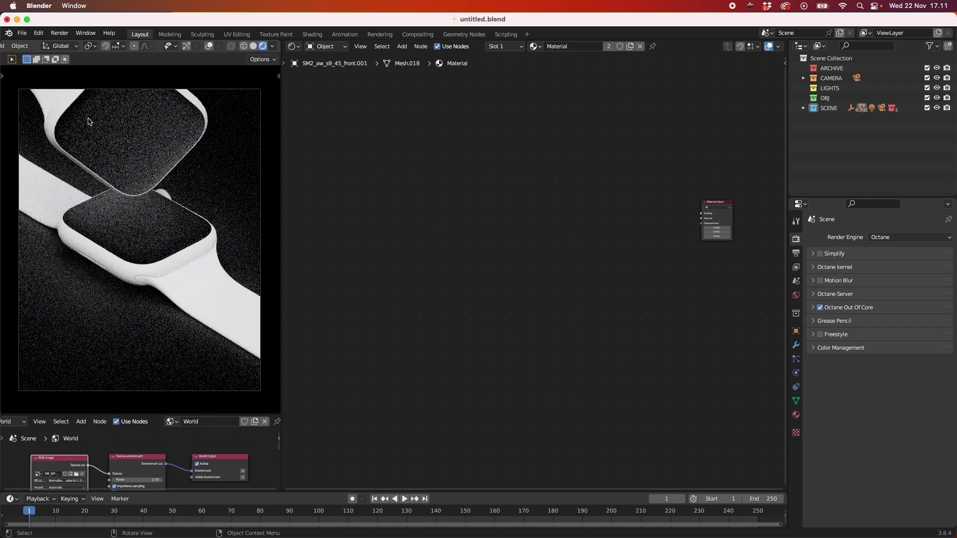
scroll(683, 245, up, 3)
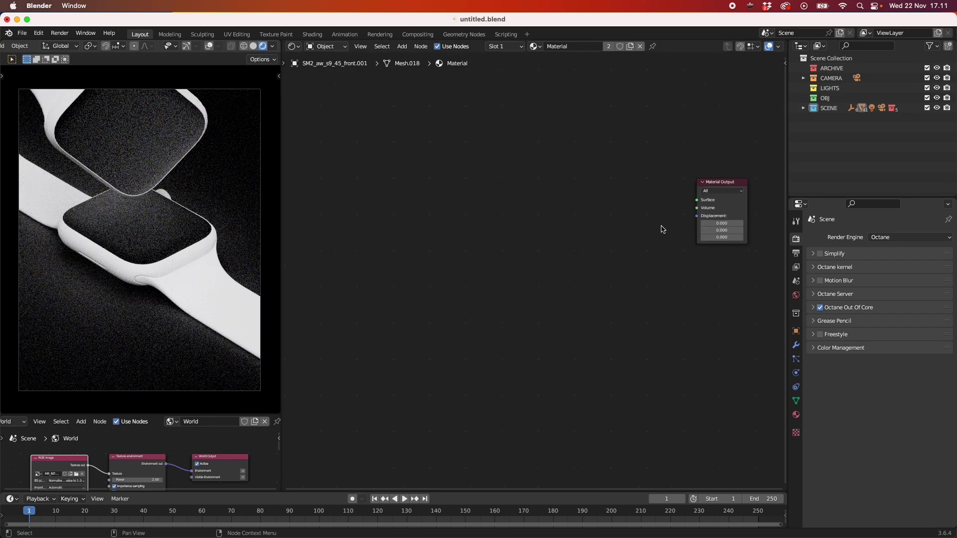
scroll(663, 230, up, 2)
- Add a Universal material node with Roughness set to 0.00
key(shift+a)
click(494, 236)
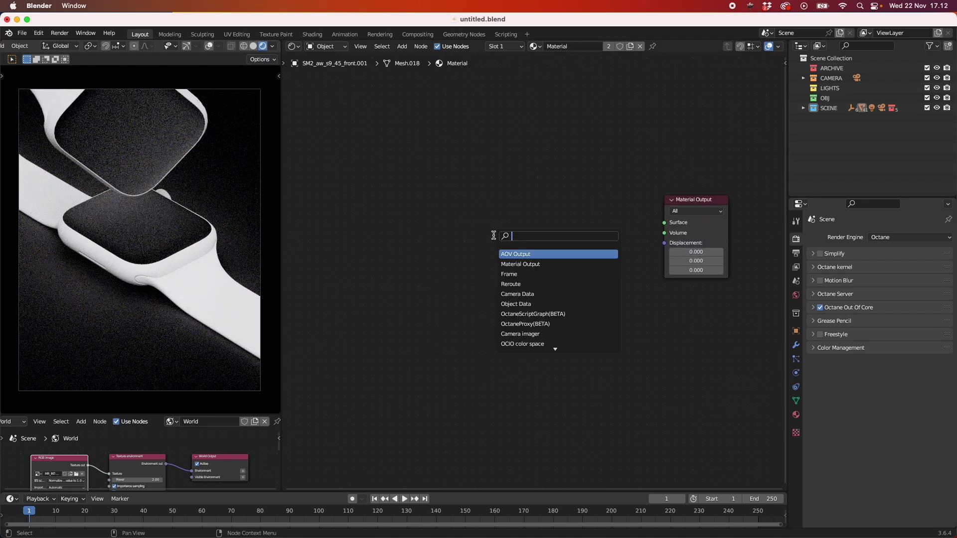
text(un)
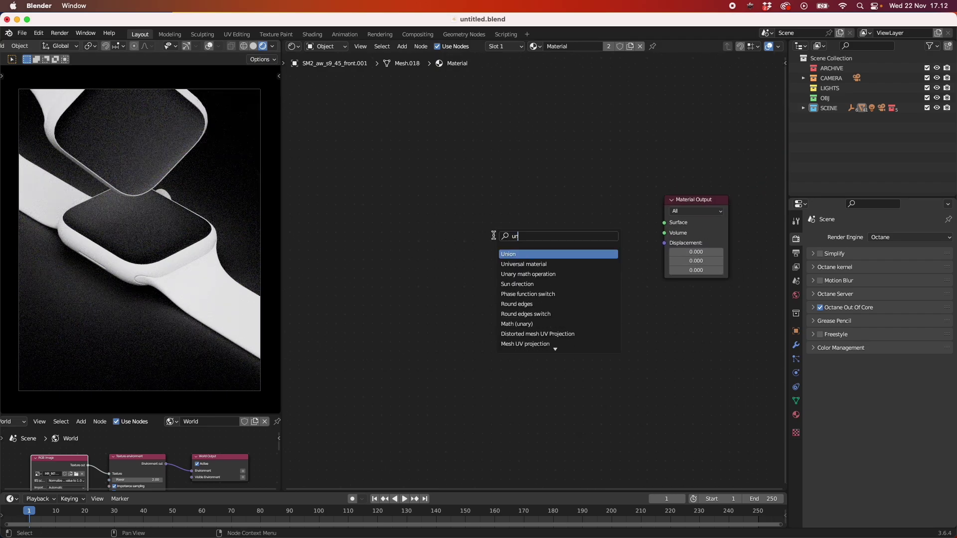
click(523, 264)
click(517, 153)
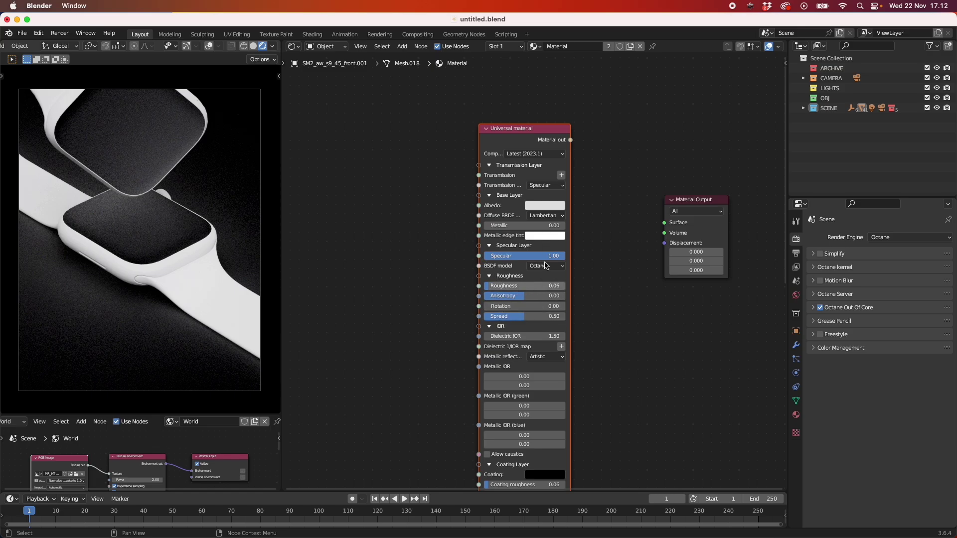
click(540, 285)
text(0)
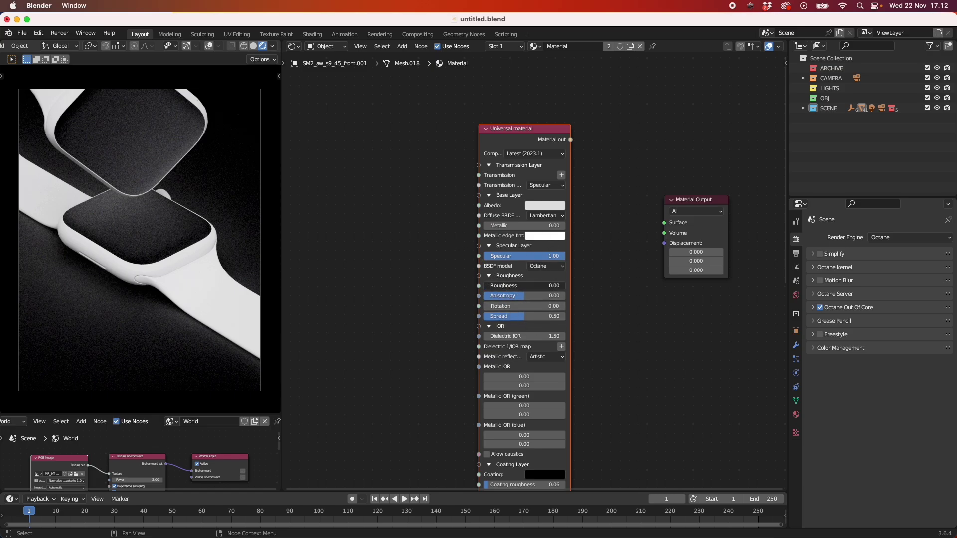
key(Return)
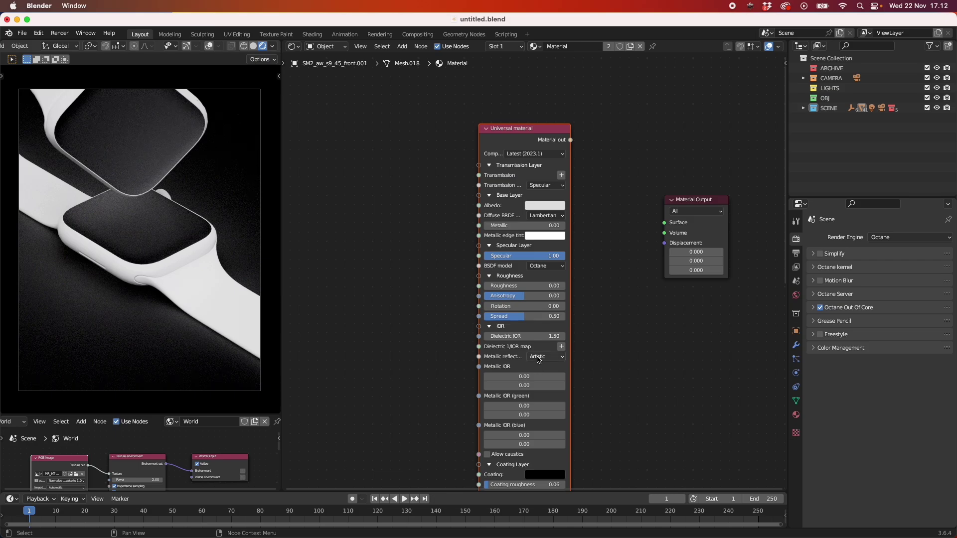
- Collapse the Universal material's IOR, Specular, Thin Film, Sheen and Transmission sections
scroll(539, 368, down, 4)
scroll(509, 369, up, 3)
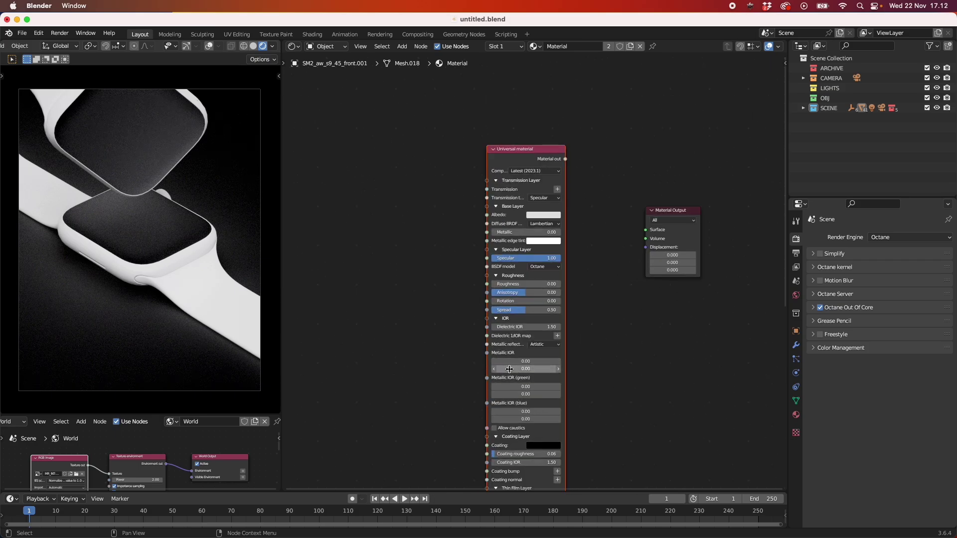
click(496, 319)
click(497, 250)
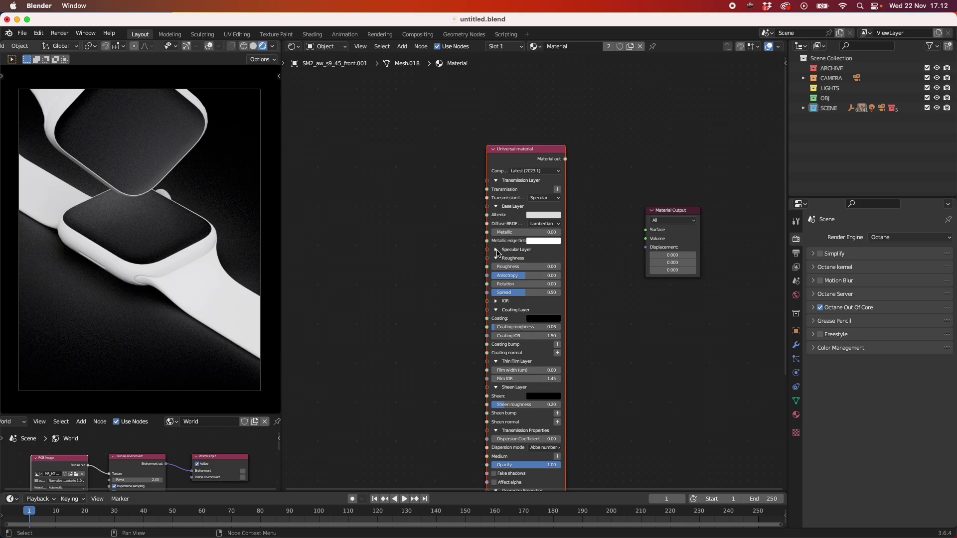
click(496, 361)
click(496, 369)
click(496, 379)
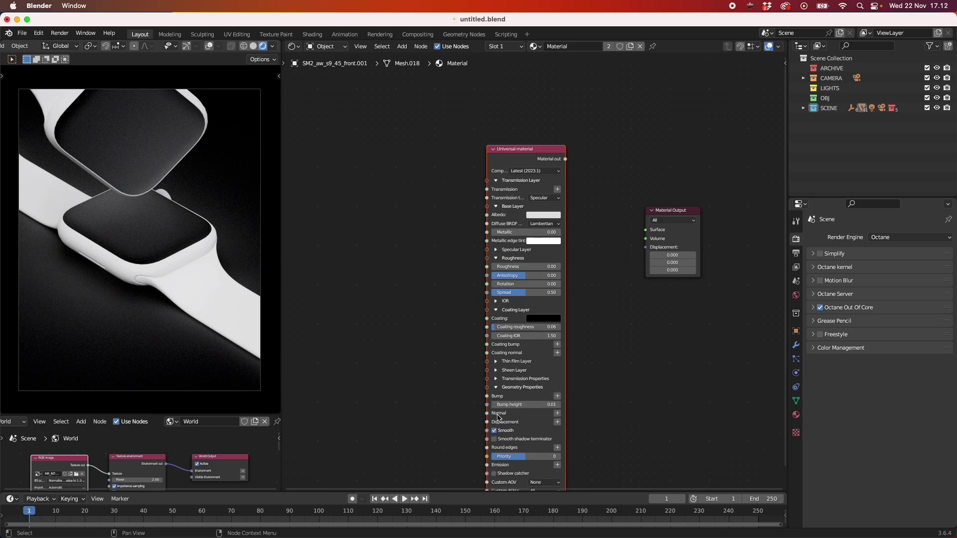
- Collapse the Geometry Properties and Coating Layer sections and move the Universal node up-left
scroll(501, 421, down, 5)
click(503, 323)
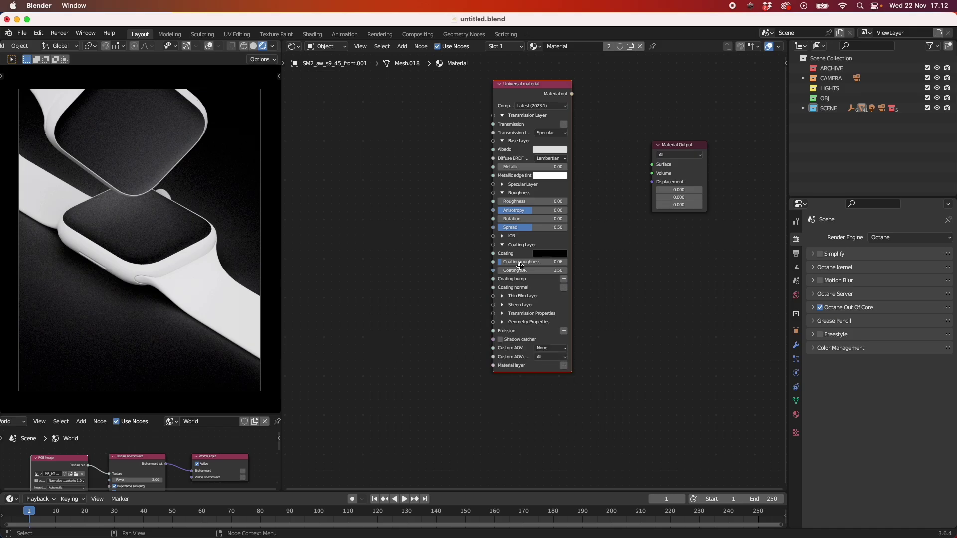
scroll(519, 266, up, 5)
click(497, 311)
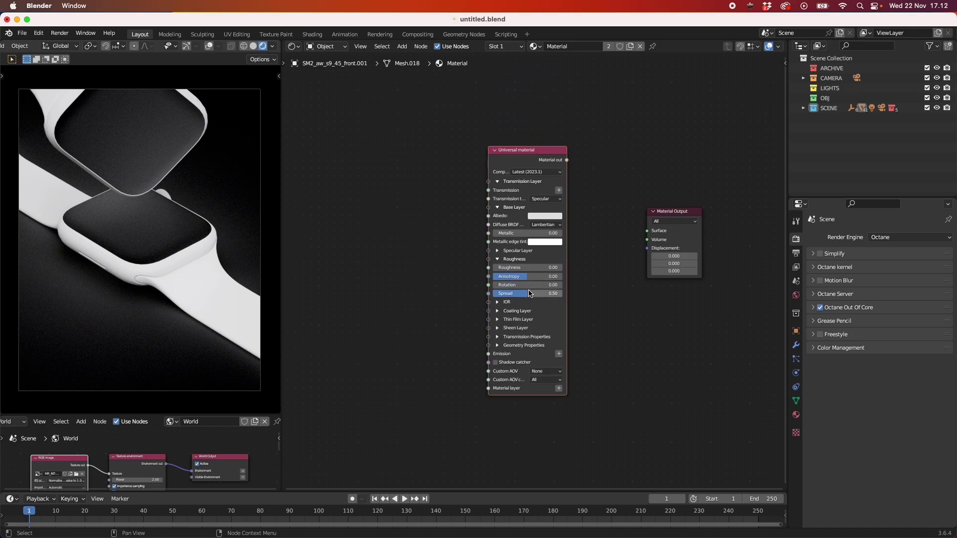
scroll(529, 291, up, 4)
click(481, 311)
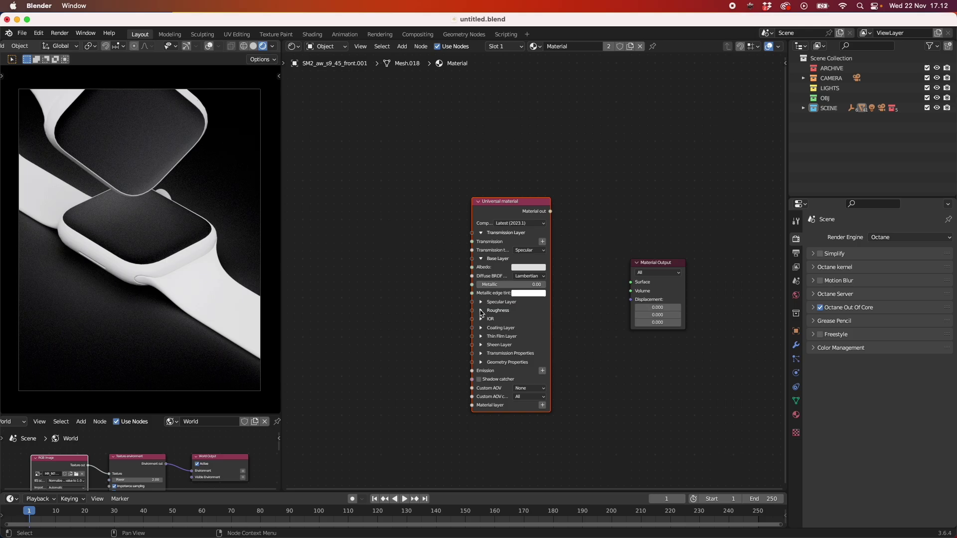
click(482, 311)
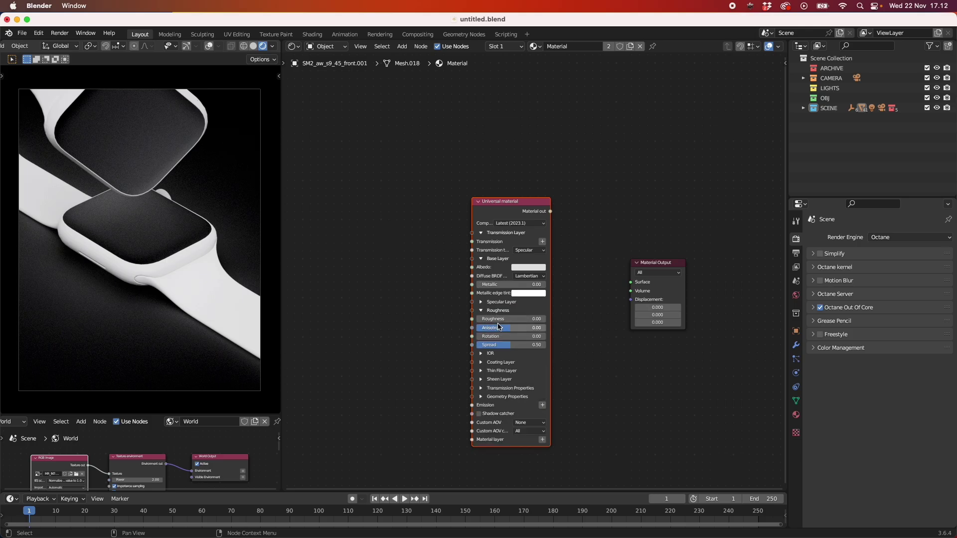
drag(514, 200, 464, 123)
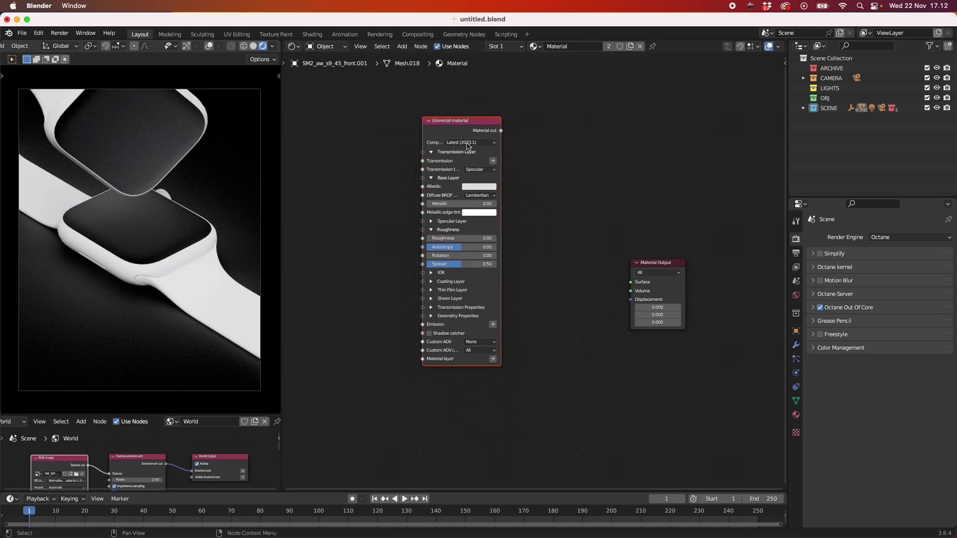
- Add a Diffuse material node below the Universal material
middle_drag(493, 265, 601, 277)
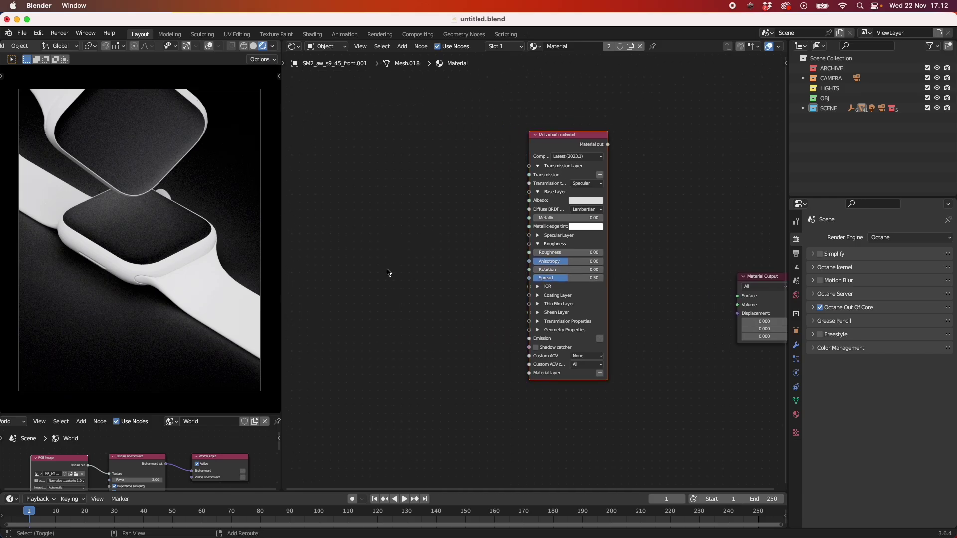
key(shift+a)
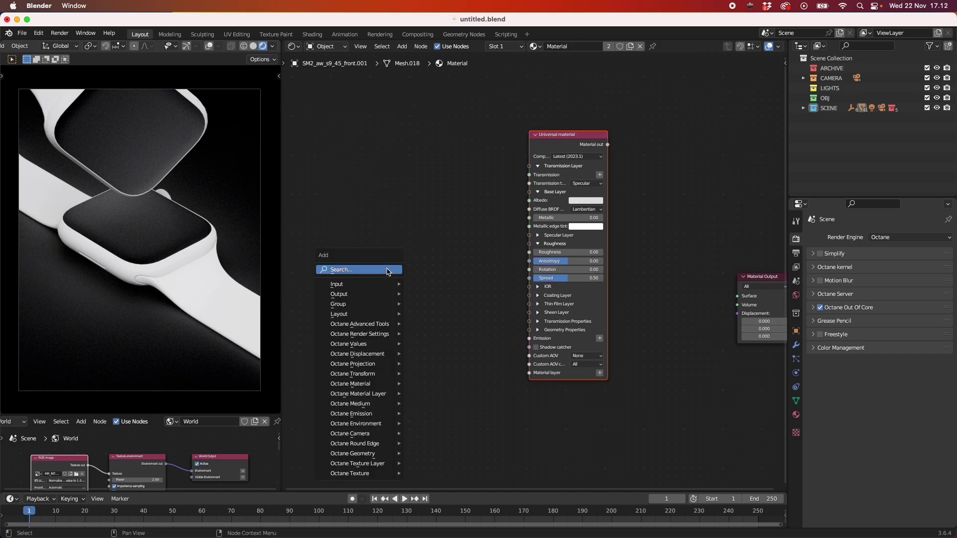
click(387, 270)
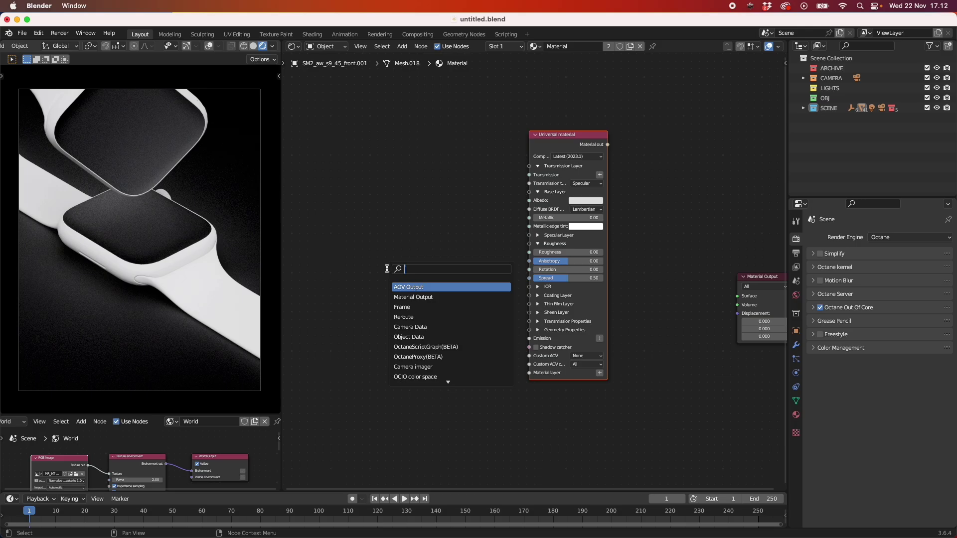
text(diff)
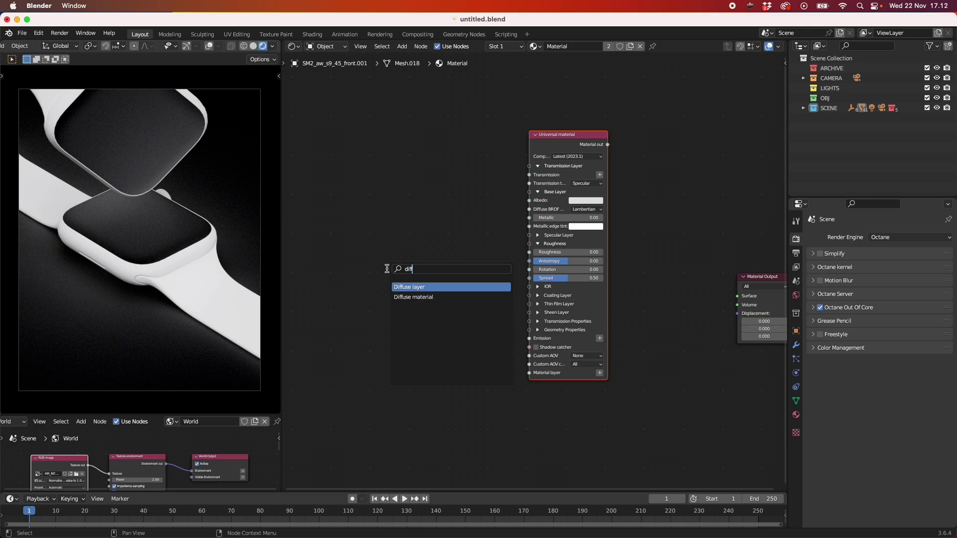
key(Down)
key(Return)
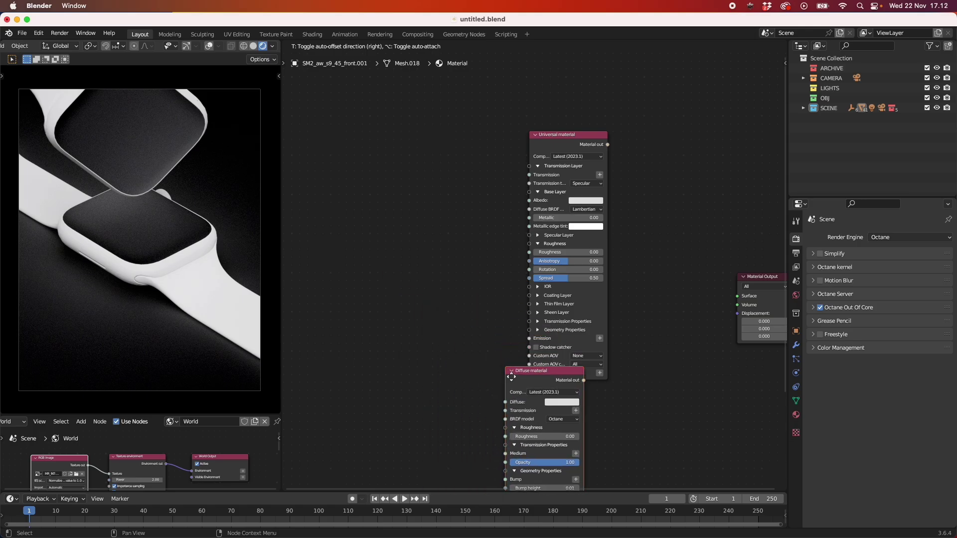
click(529, 392)
- Fold away the Diffuse material's Geometry Properties, Roughness and Transmission Properties groups
scroll(528, 392, down, 5)
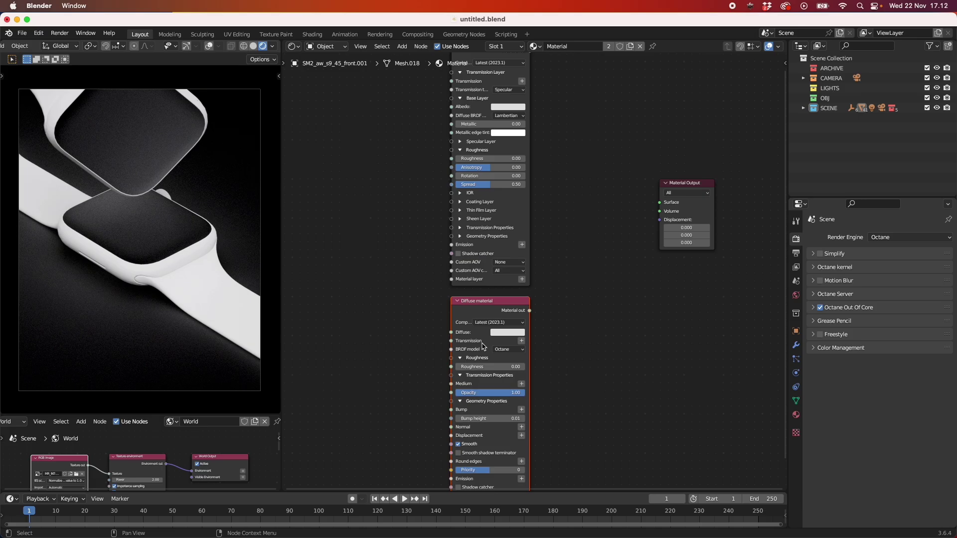
scroll(483, 345, up, 2)
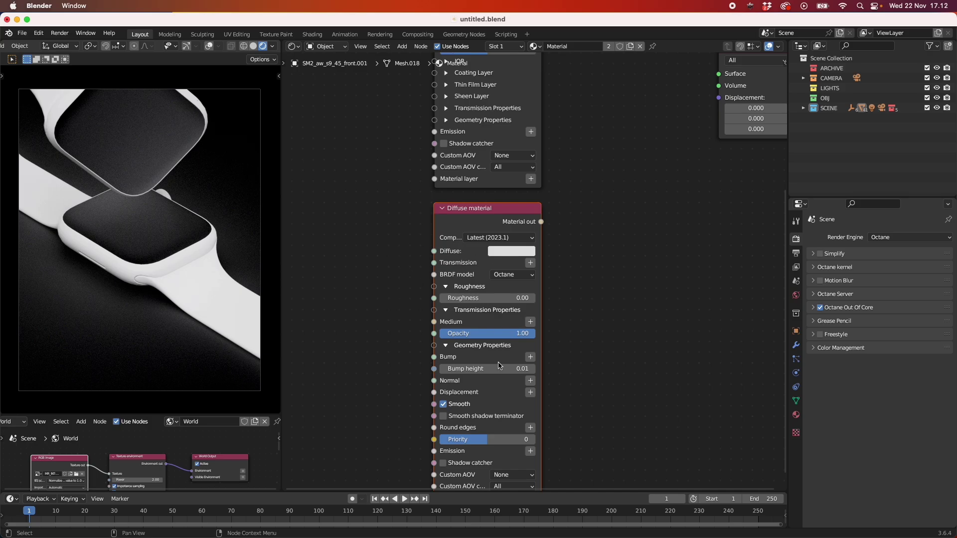
click(447, 344)
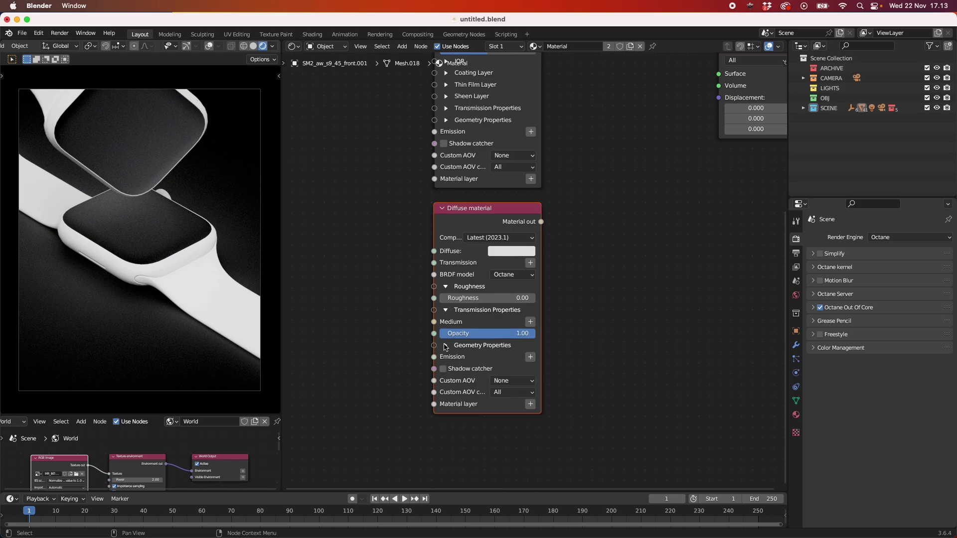
click(446, 287)
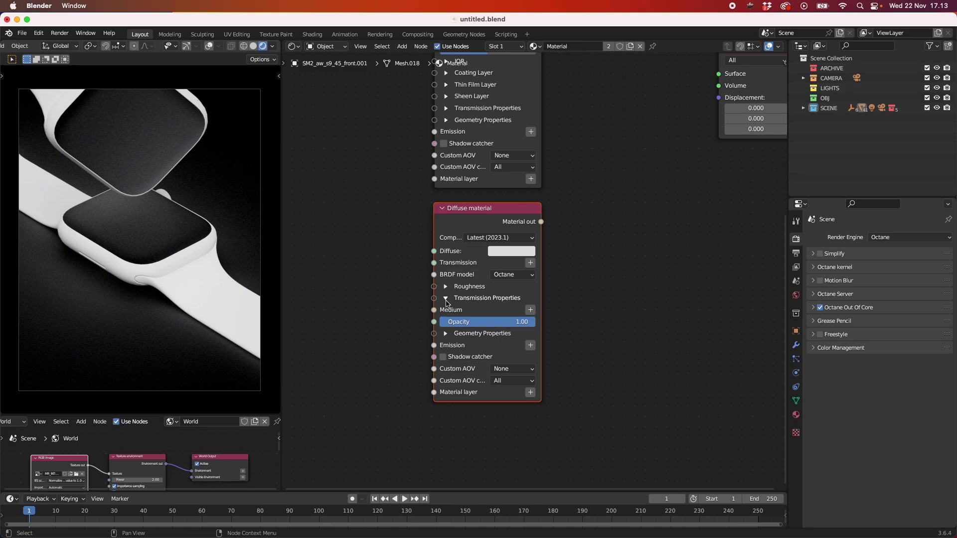
click(445, 298)
scroll(536, 329, down, 3)
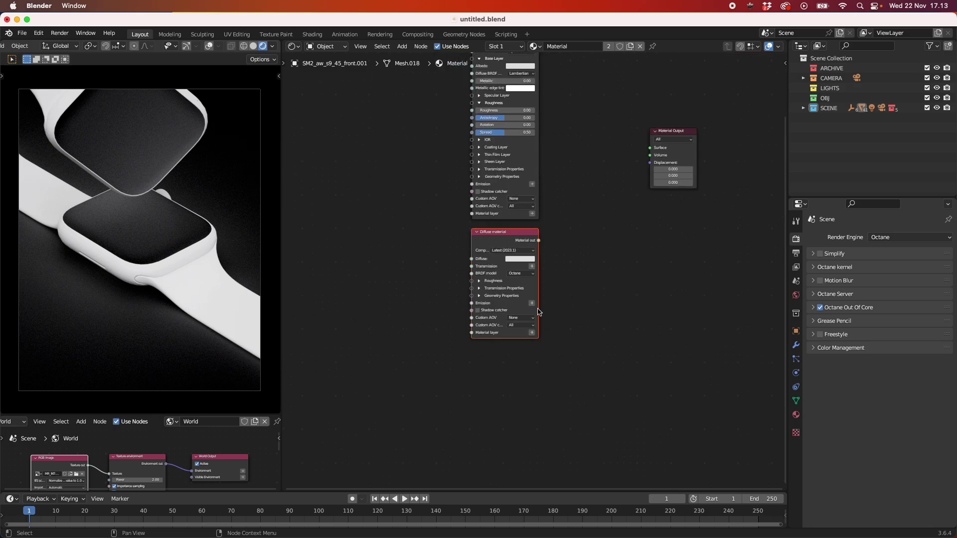
scroll(573, 279, up, 3)
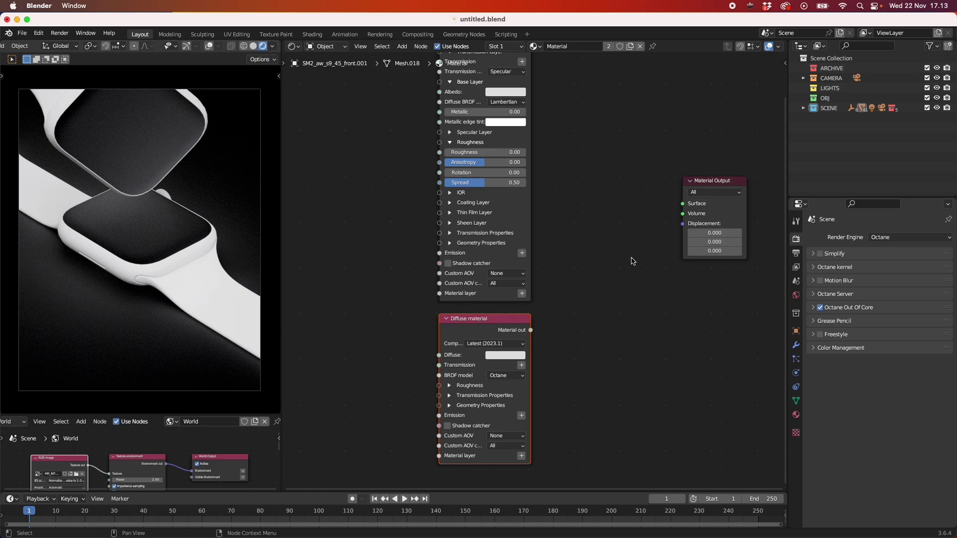
- Add a Composite material node next to the Material Output
key(shift+a)
text(compo)
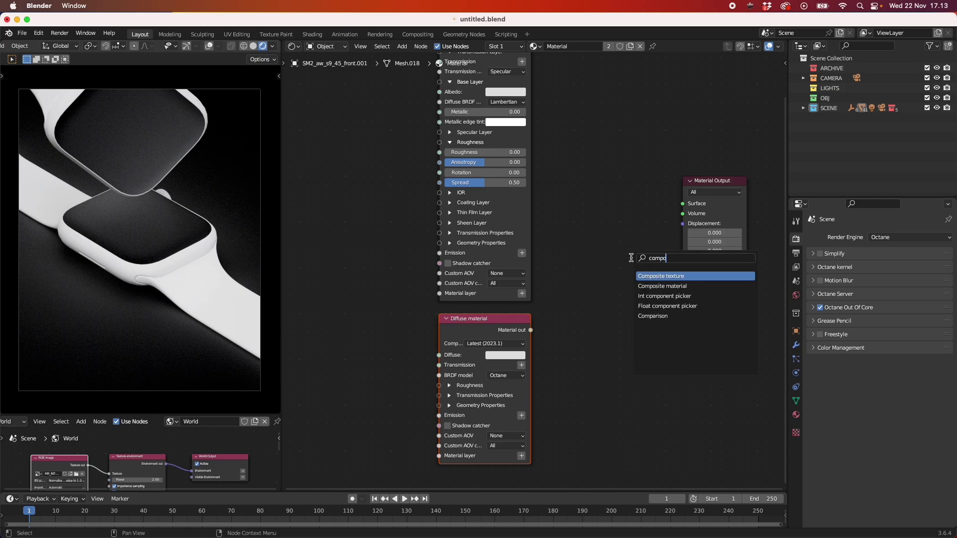
click(670, 286)
click(618, 203)
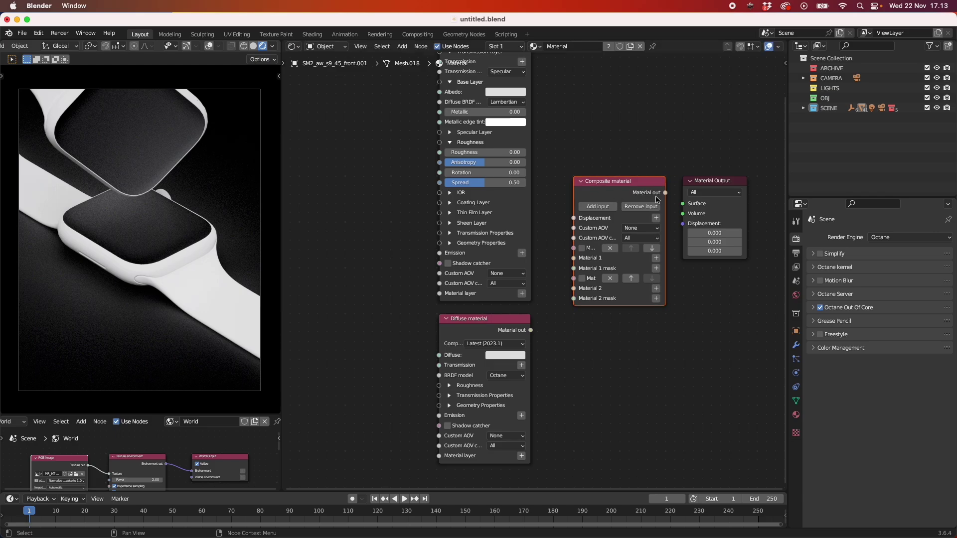
scroll(688, 204, up, 3)
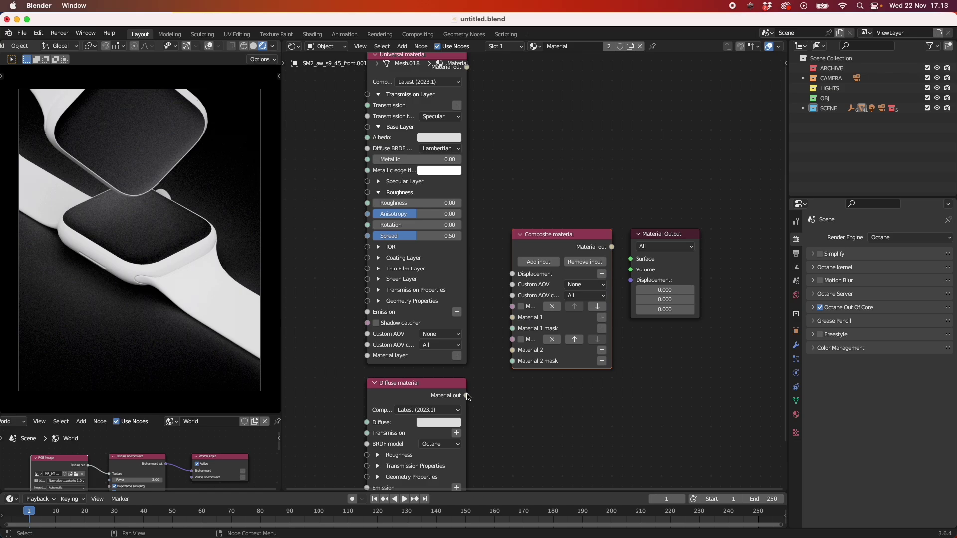
- Link Diffuse to Material 2 with layer 2 enabled, widen the node, and link Universal to Material 1
drag(467, 396, 512, 354)
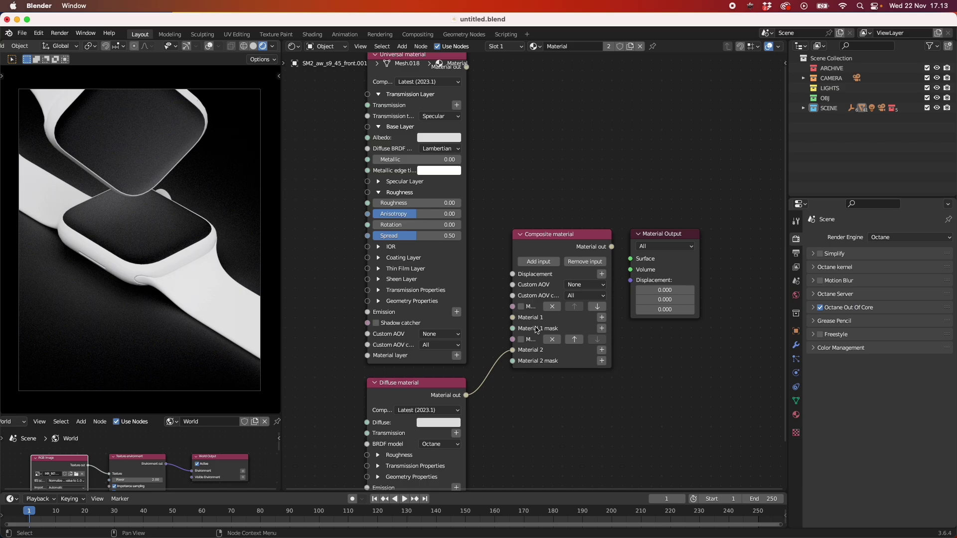
click(523, 340)
drag(663, 234, 693, 233)
drag(612, 259, 646, 262)
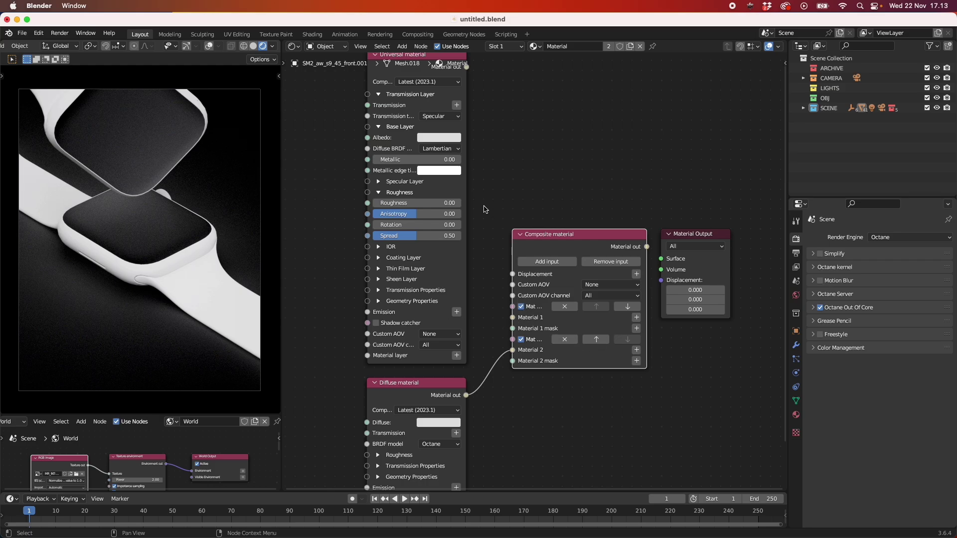
scroll(498, 194, up, 5)
scroll(498, 194, left, 3)
drag(526, 163, 573, 420)
- Add an RGB image node loaded with the clock image
middle_drag(573, 421, 562, 316)
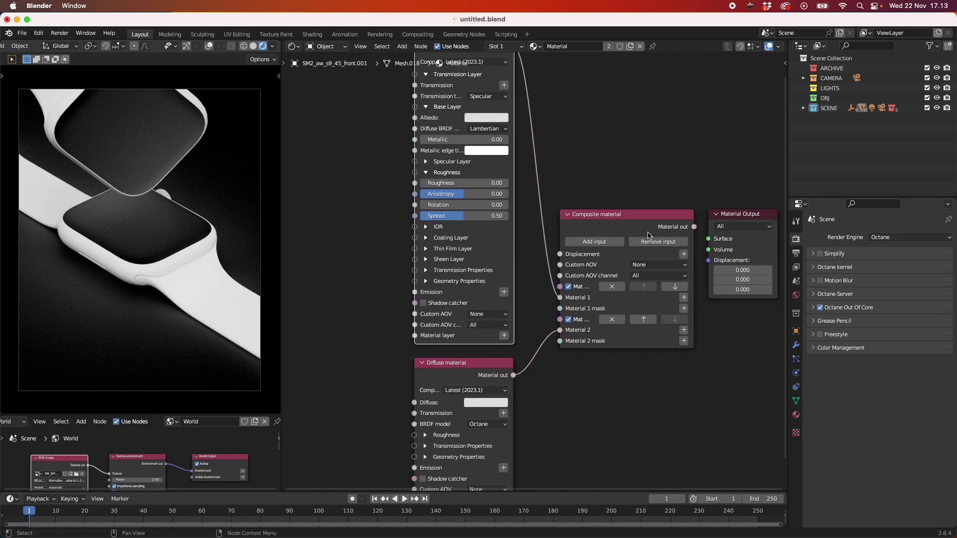
scroll(562, 315, down, 4)
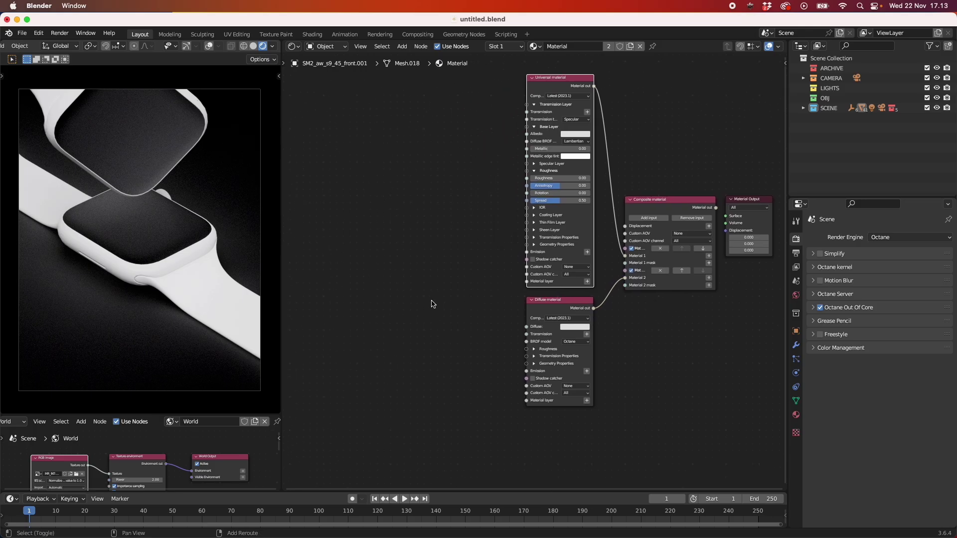
key(shift+a)
click(432, 303)
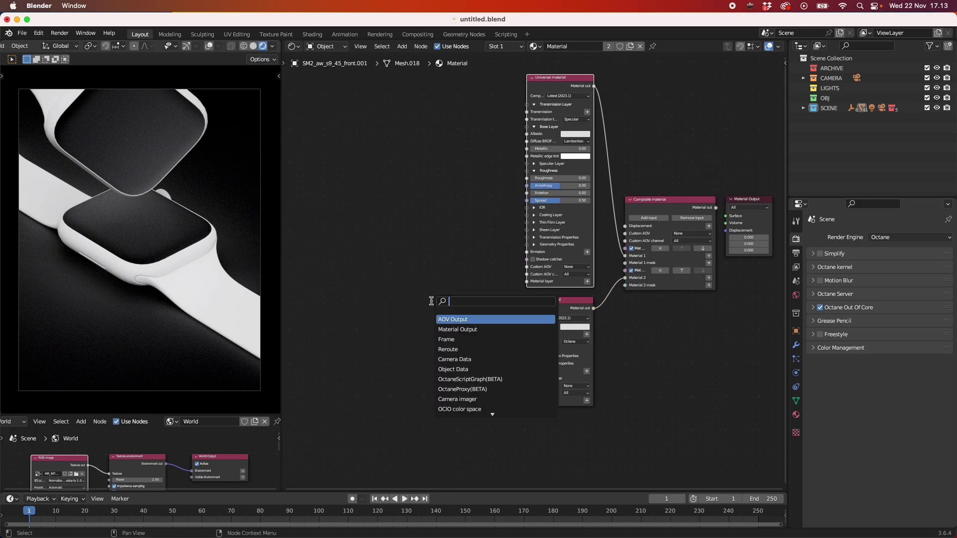
text(img)
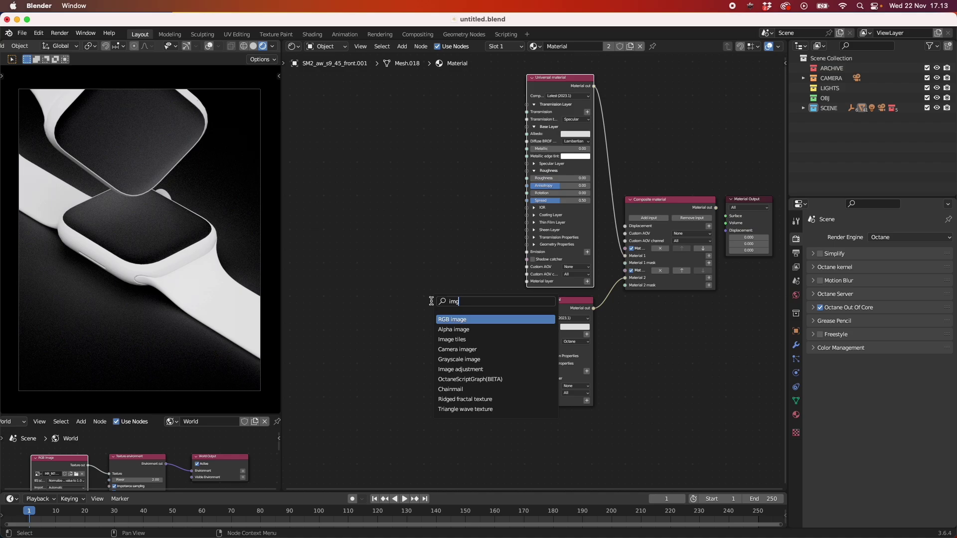
key(Return)
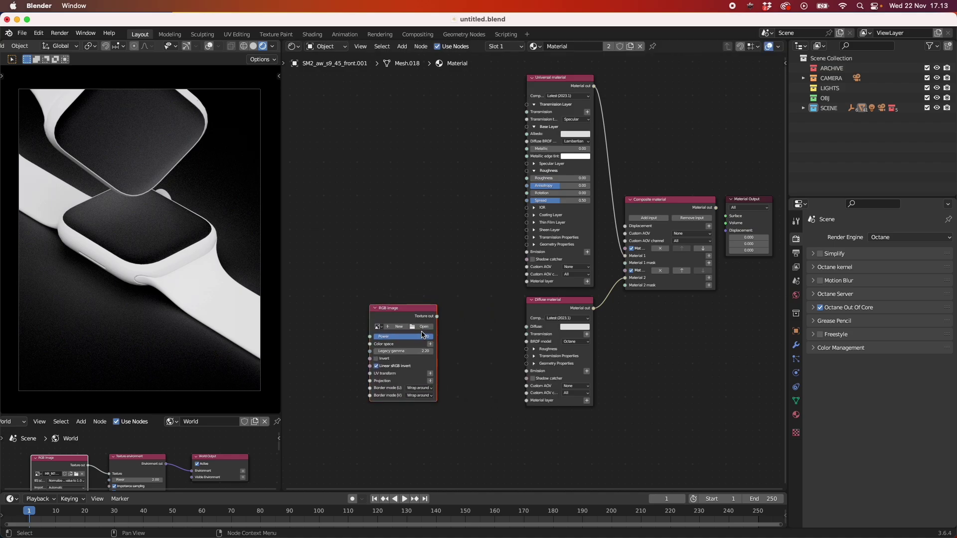
click(422, 329)
click(449, 197)
click(449, 202)
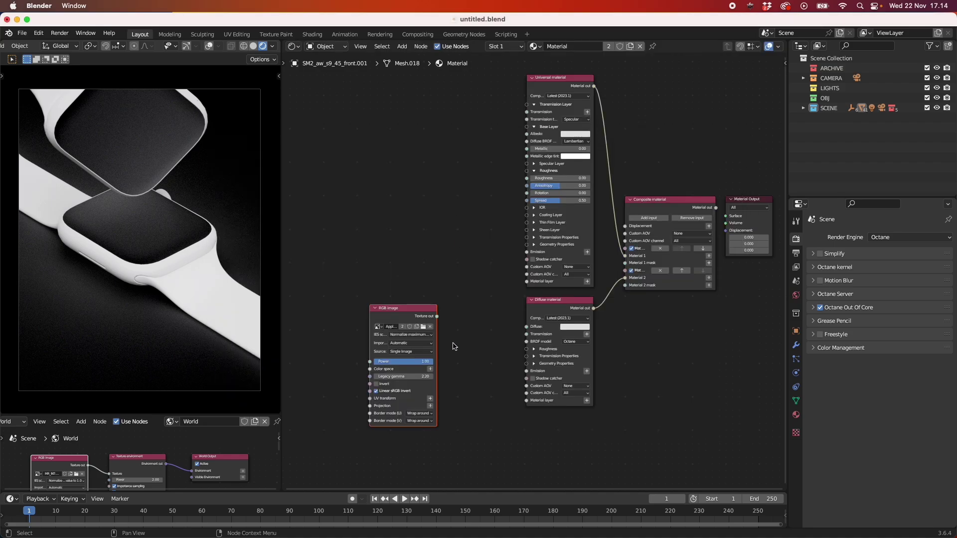
- Feed the clock image into the Diffuse colour and wire the Diffuse material into the output Surface
scroll(453, 347, up, 2)
drag(366, 321, 389, 292)
middle_drag(442, 352, 461, 305)
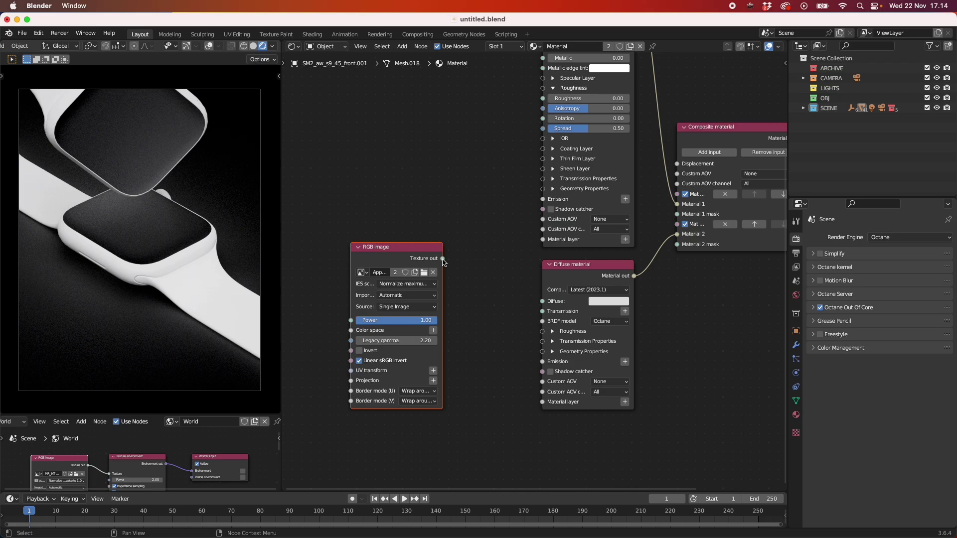
scroll(445, 257, down, 2)
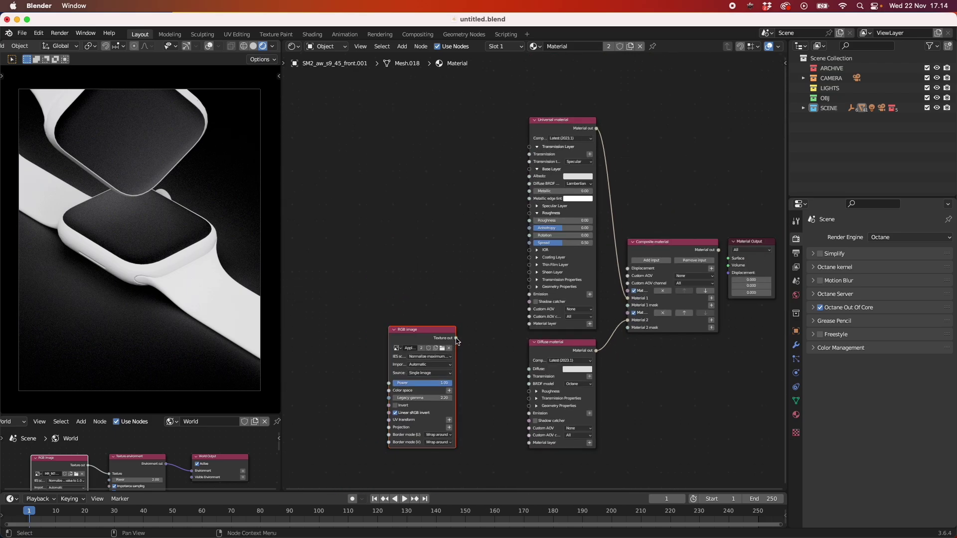
drag(455, 338, 529, 369)
drag(433, 339, 432, 354)
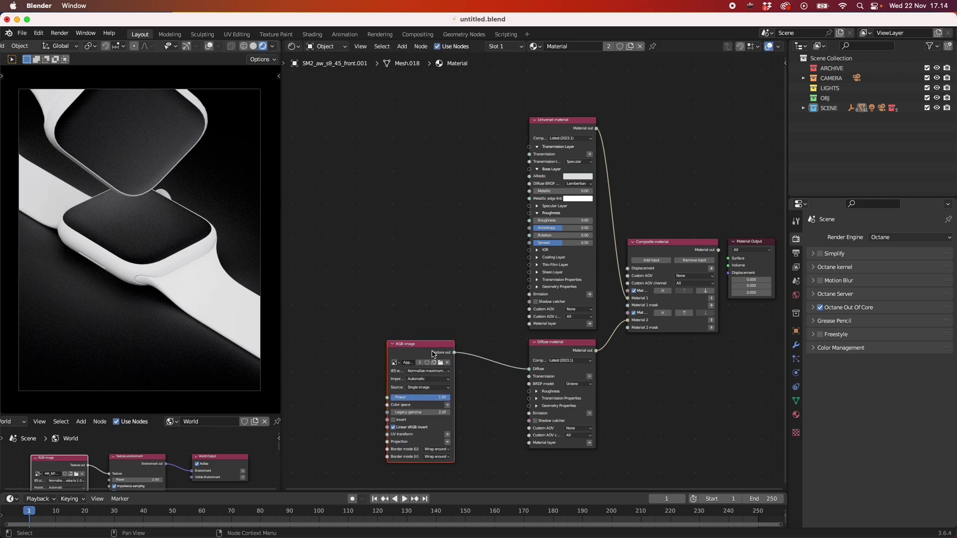
middle_drag(506, 408, 489, 324)
drag(613, 244, 714, 178)
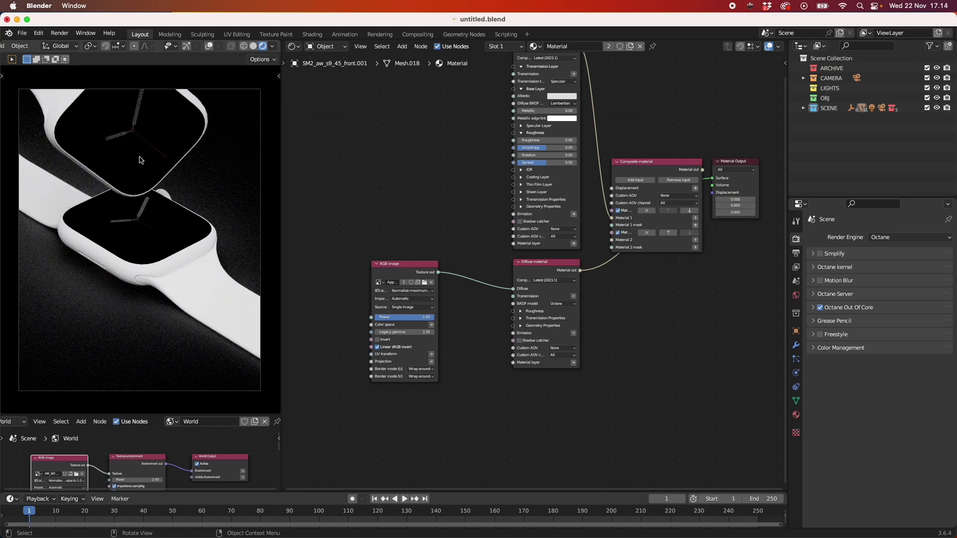
key(shift+a)
- Add a Texture emission fed by the clock image into the Diffuse material's Emission input
click(471, 322)
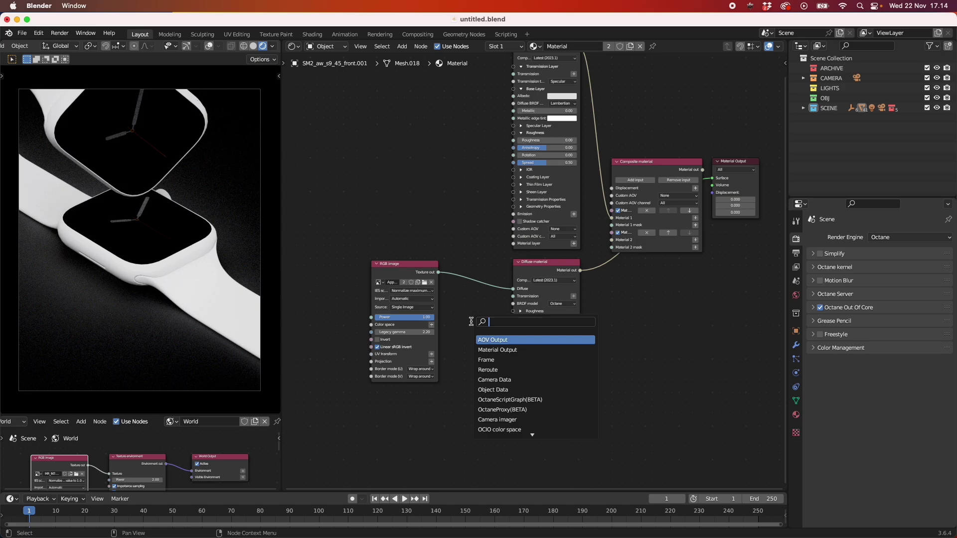
text(text)
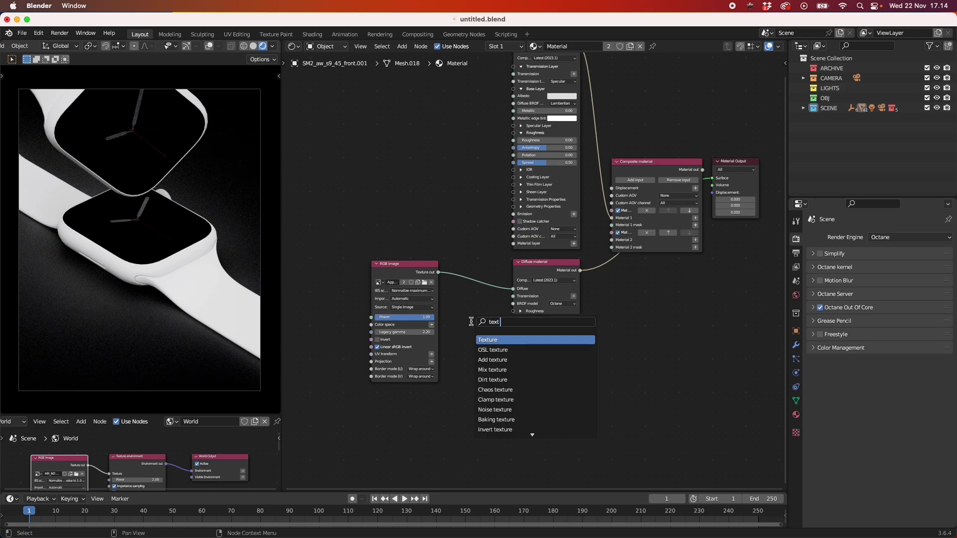
text(ure em)
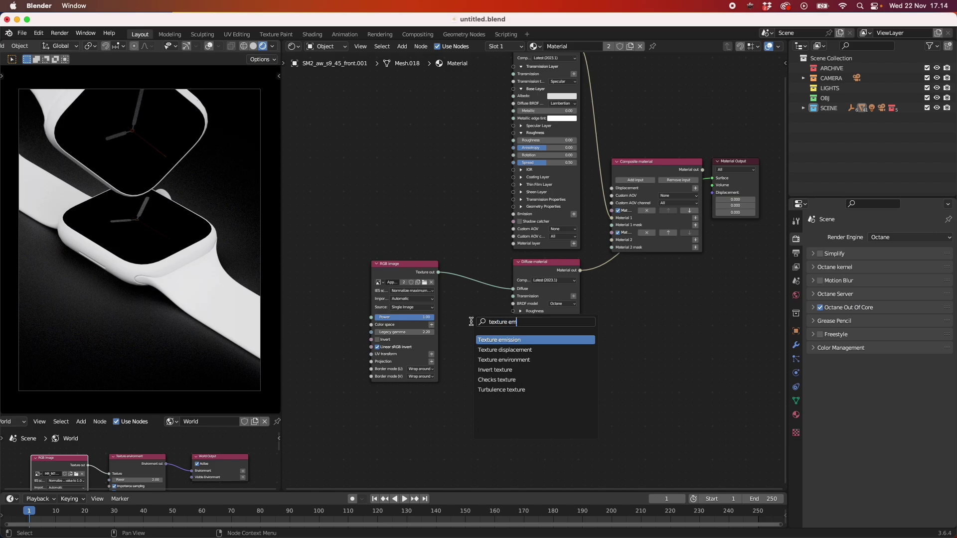
key(Return)
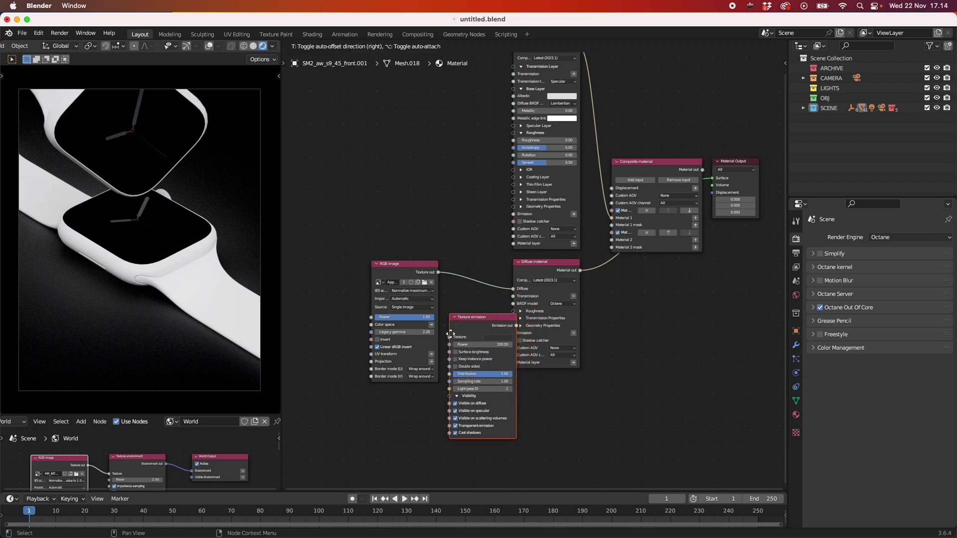
click(441, 300)
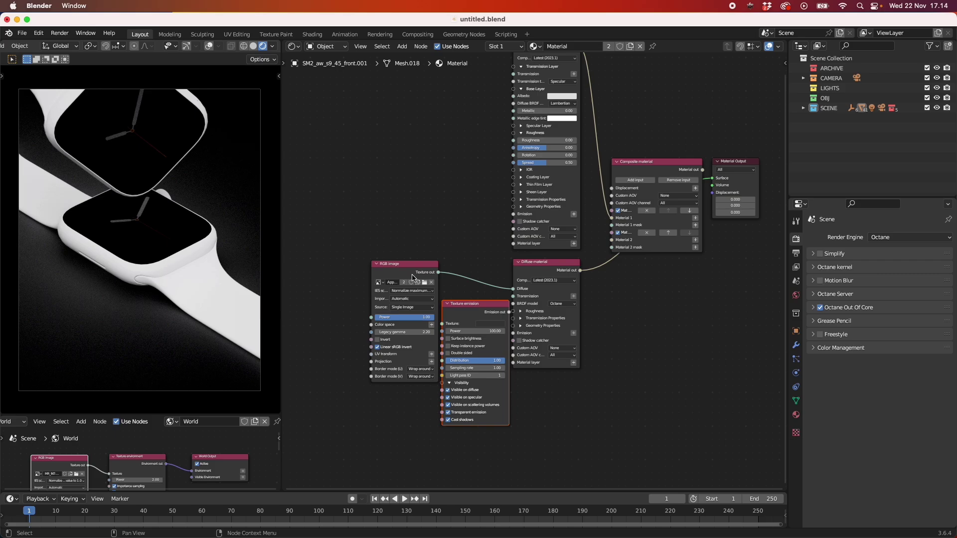
drag(459, 307, 421, 319)
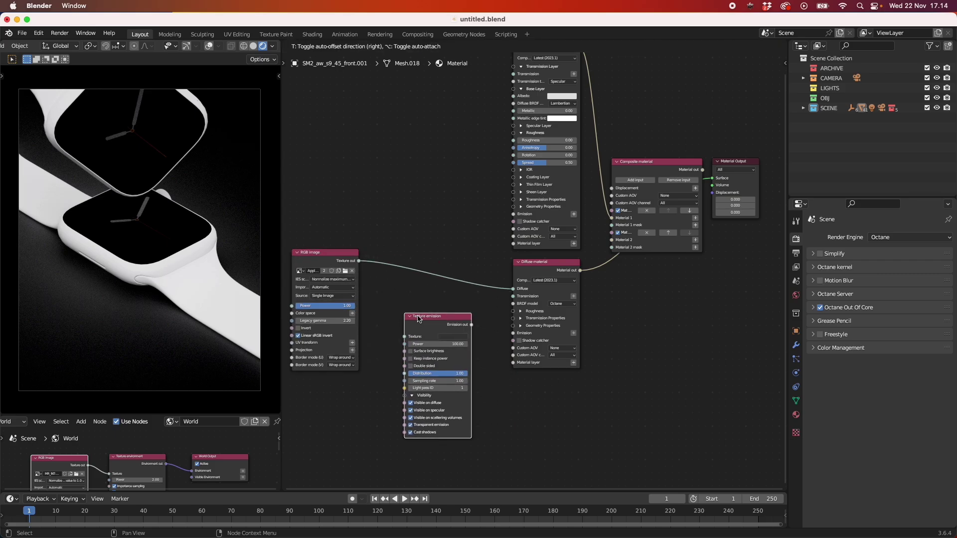
drag(485, 330, 513, 333)
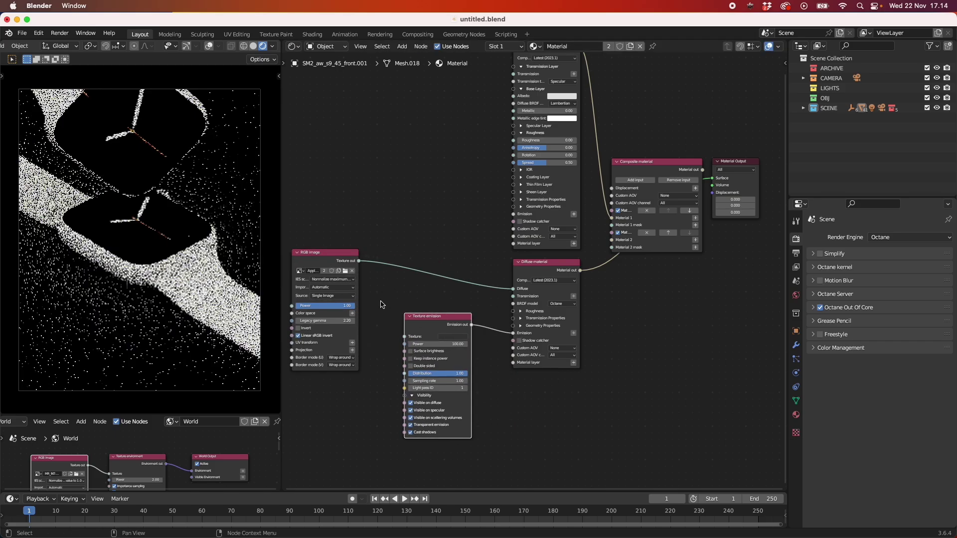
drag(359, 261, 433, 320)
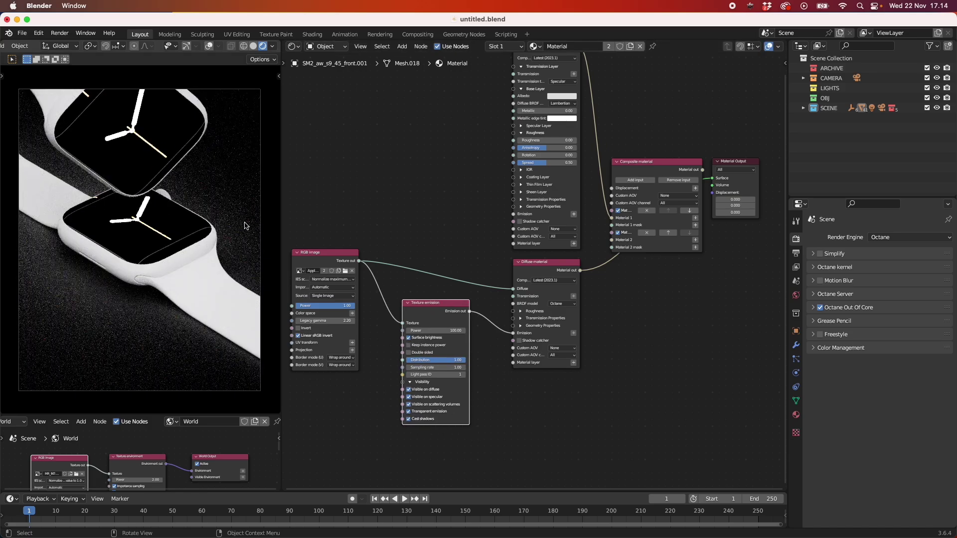
- Set the Texture emission Power to 1
click(437, 329)
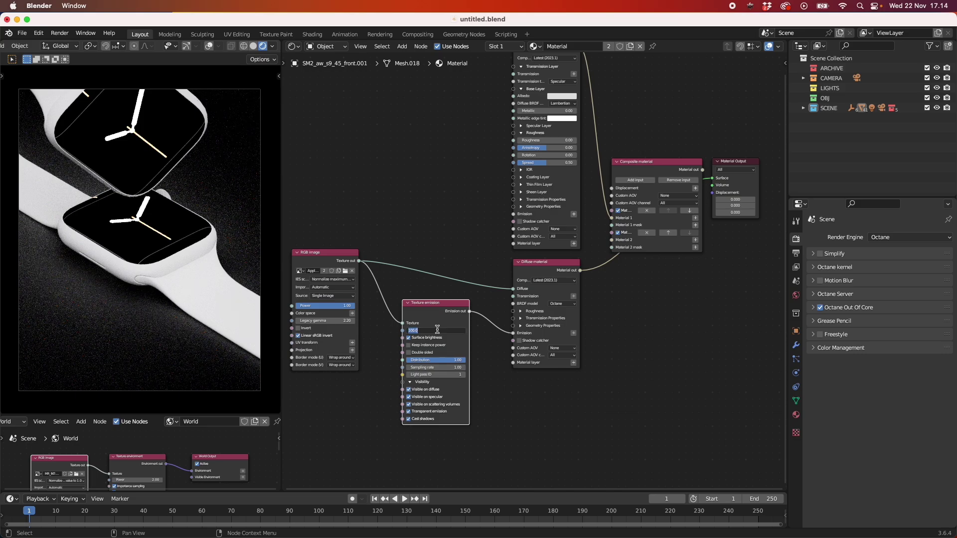
key(Return)
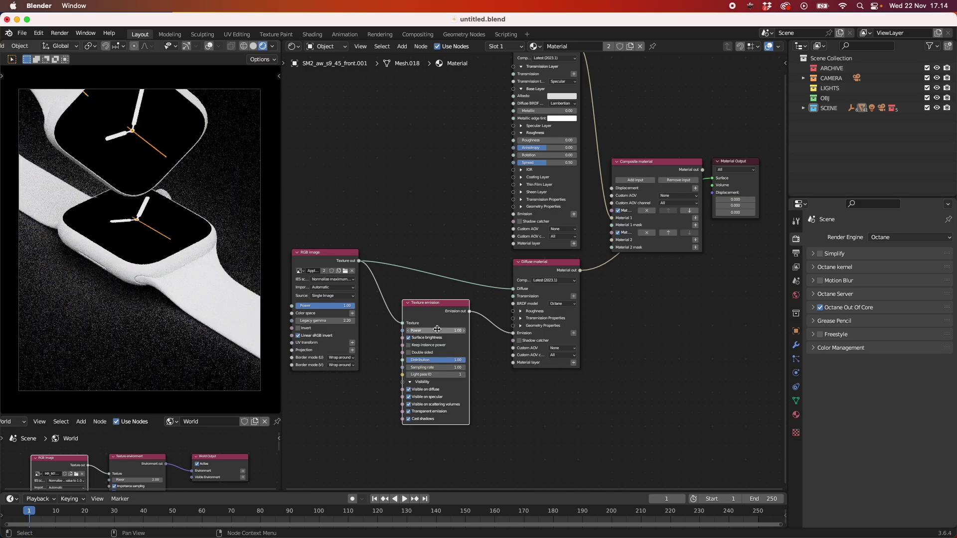
click(437, 330)
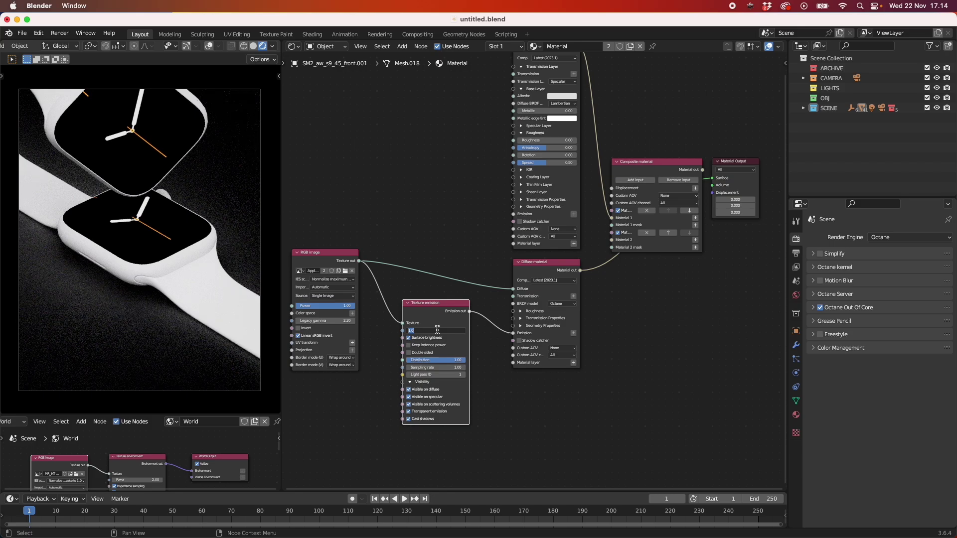
key(Return)
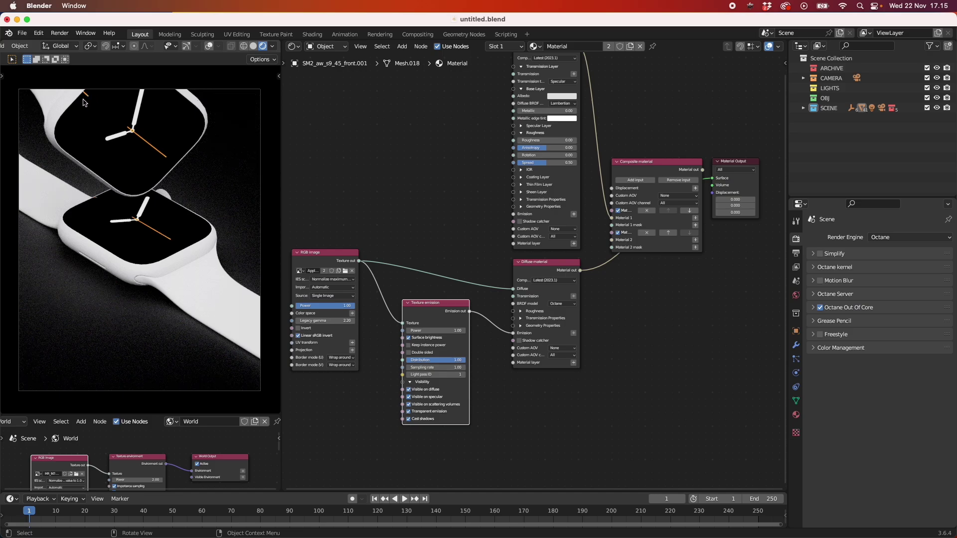
scroll(342, 206, left, 3)
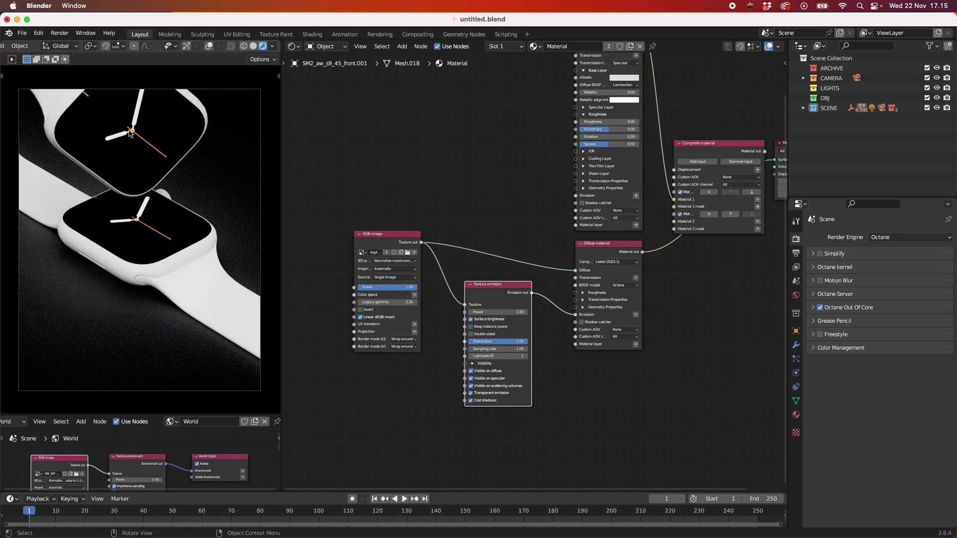
scroll(407, 336, up, 1)
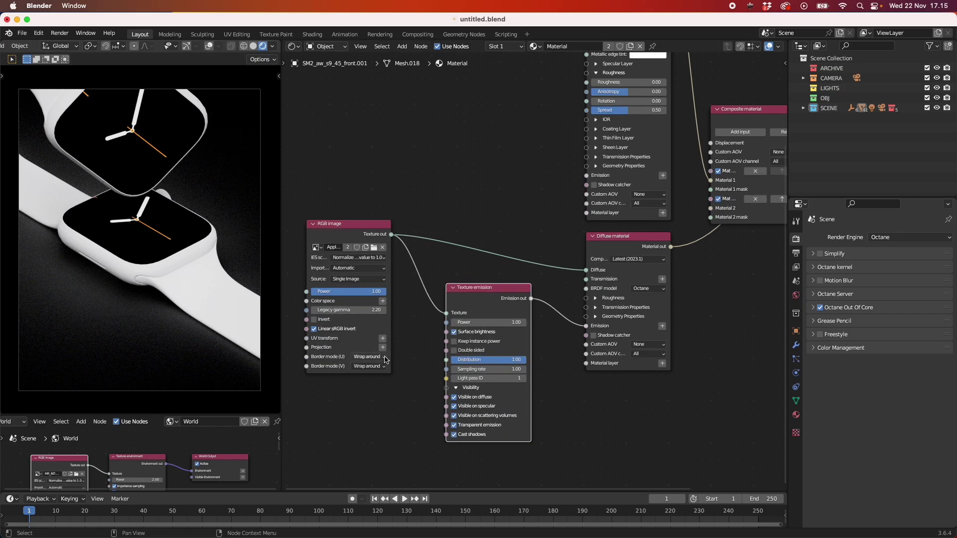
- Set the RGB image's U and V border modes to Black color
click(371, 357)
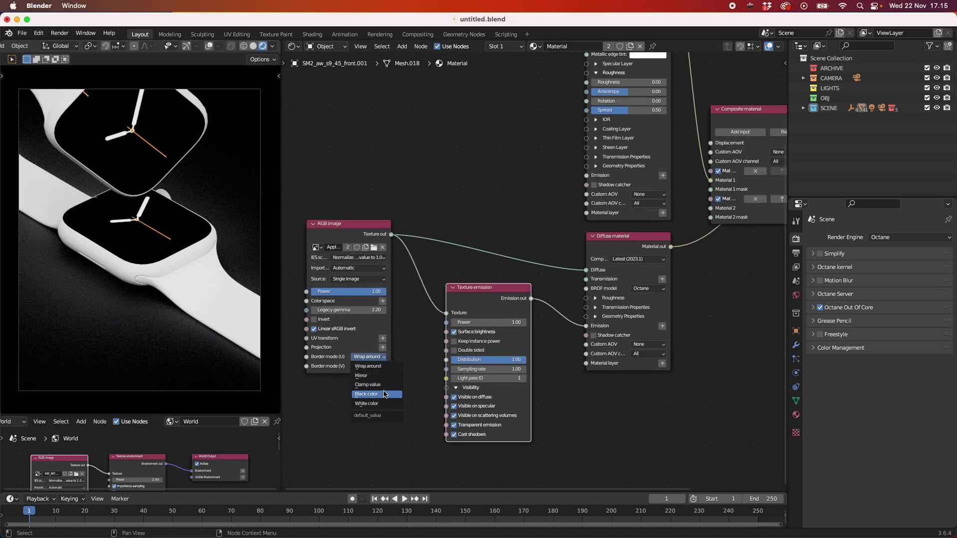
click(368, 394)
click(368, 366)
click(382, 403)
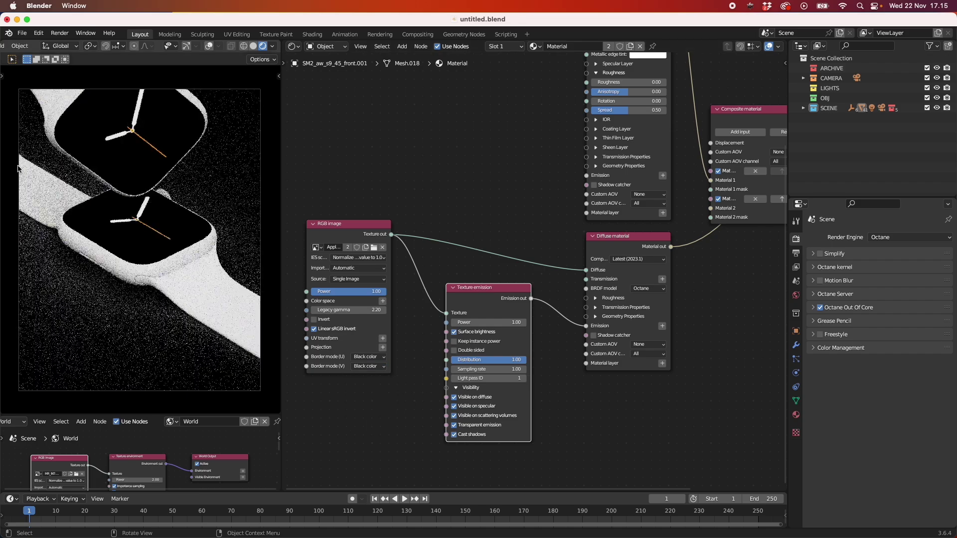
middle_drag(499, 345, 444, 344)
scroll(444, 344, down, 1)
scroll(444, 344, down, 1)
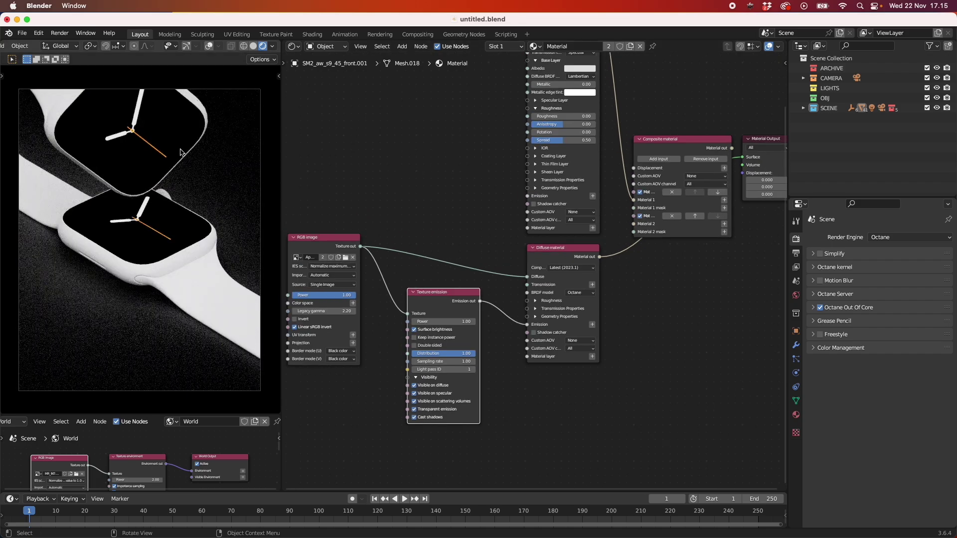
drag(440, 298, 438, 300)
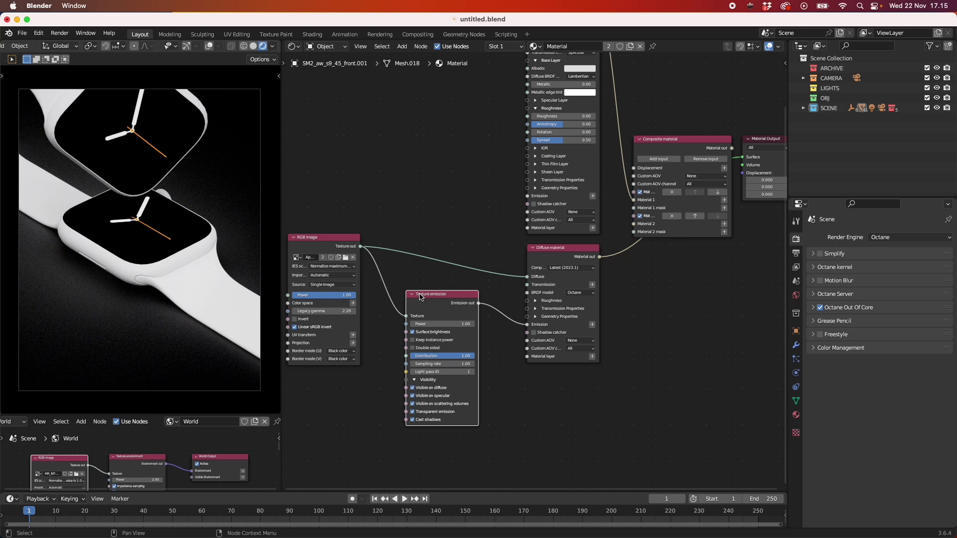
- Collapse the Texture emission node temporarily and link the clock image to the Universal material's Albedo
key(h)
drag(451, 295, 444, 345)
scroll(452, 405, up, 5)
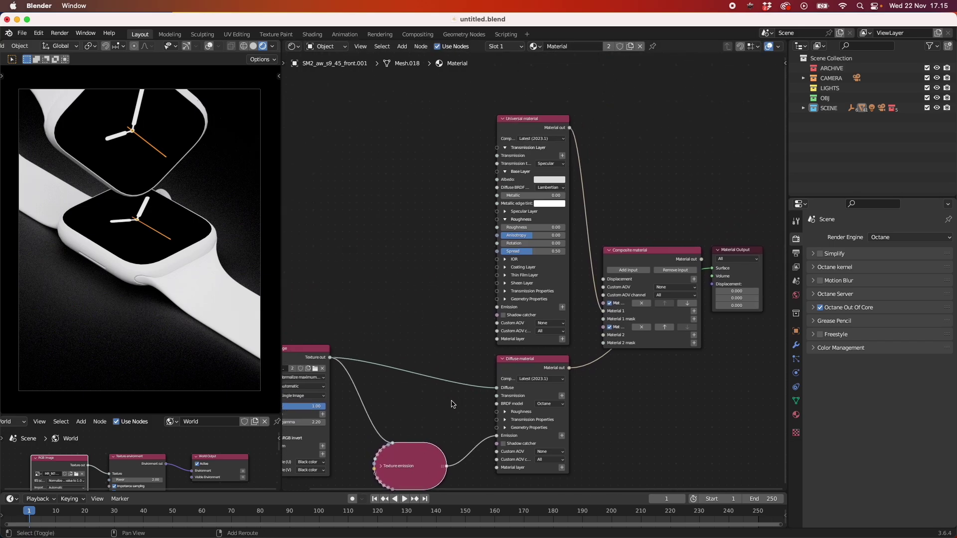
scroll(452, 404, down, 3)
scroll(317, 385, up, 1)
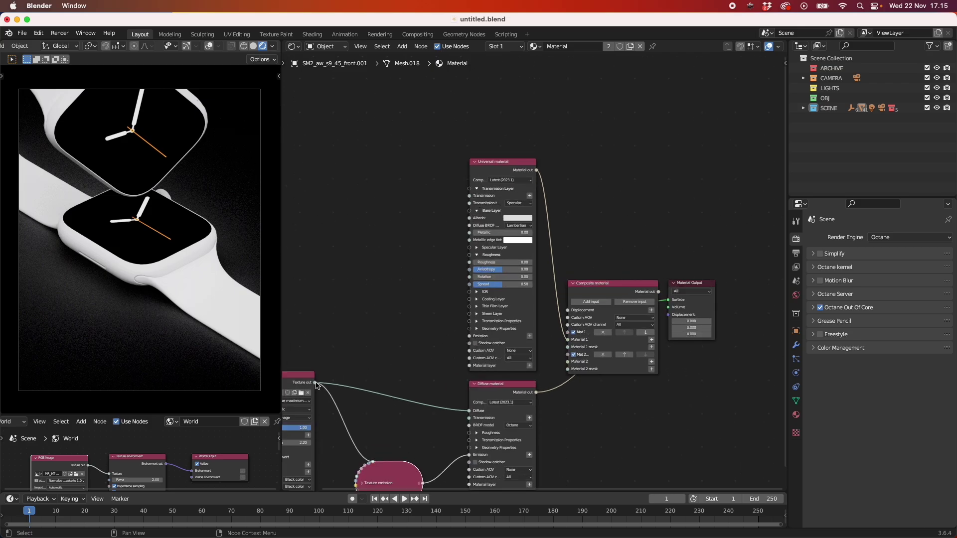
drag(315, 383, 470, 218)
scroll(453, 316, down, 1)
scroll(352, 355, up, 2)
drag(349, 355, 328, 276)
click(423, 475)
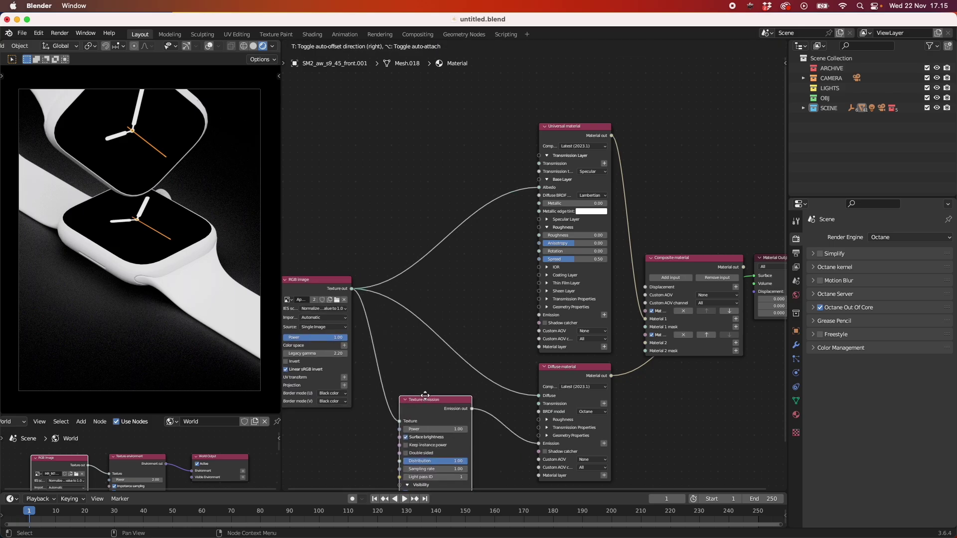
middle_drag(572, 246, 448, 234)
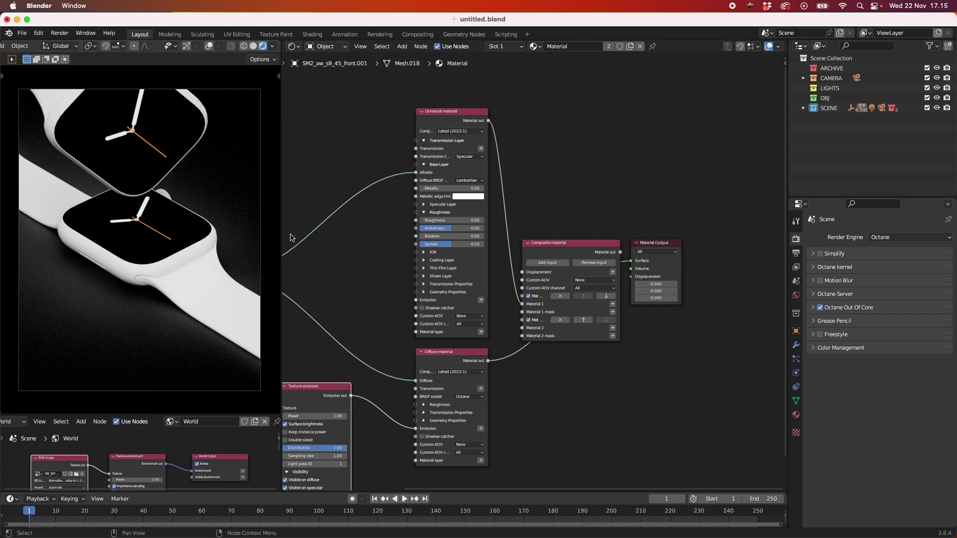
- Connect the Composite material to the output Surface and the Diffuse material to Material 2
drag(489, 121, 632, 261)
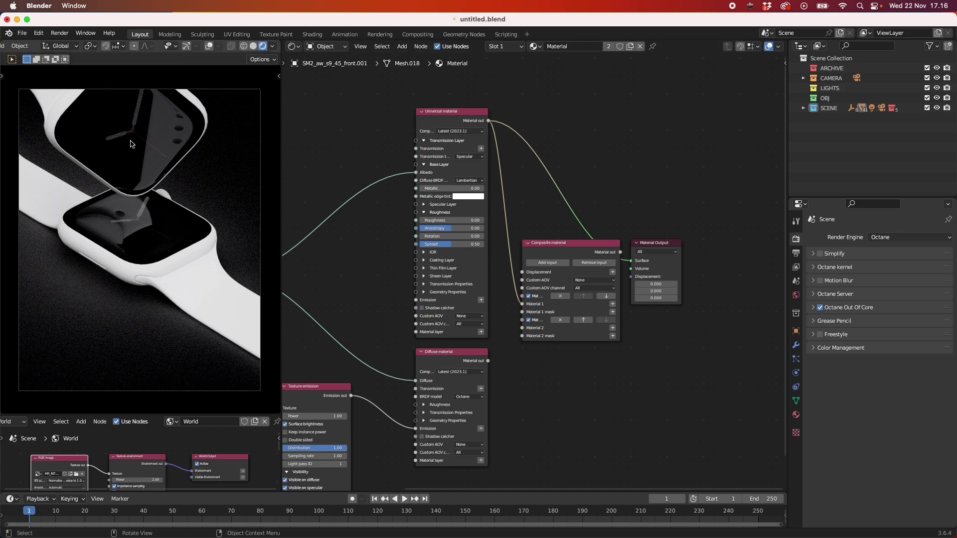
middle_drag(452, 369, 564, 307)
scroll(439, 215, right, 5)
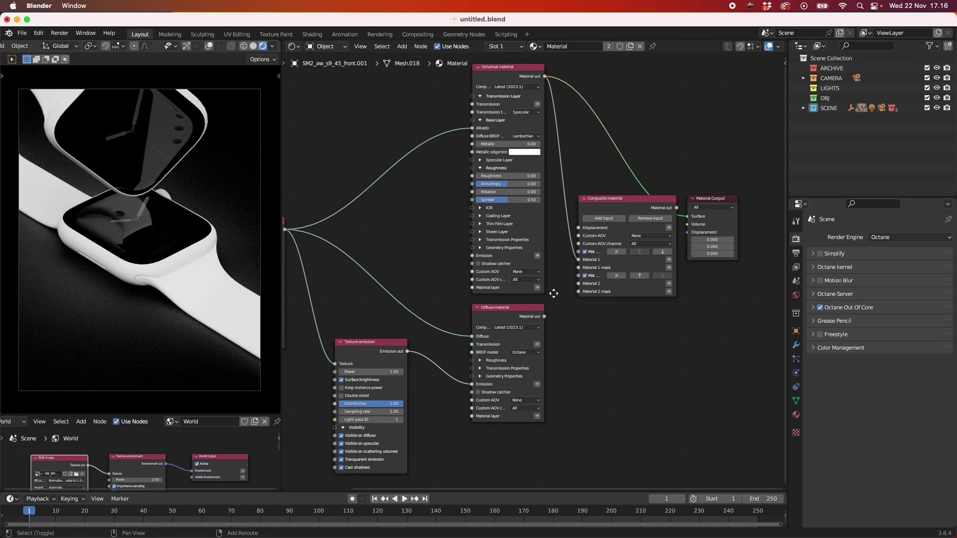
scroll(553, 293, right, 3)
click(486, 315)
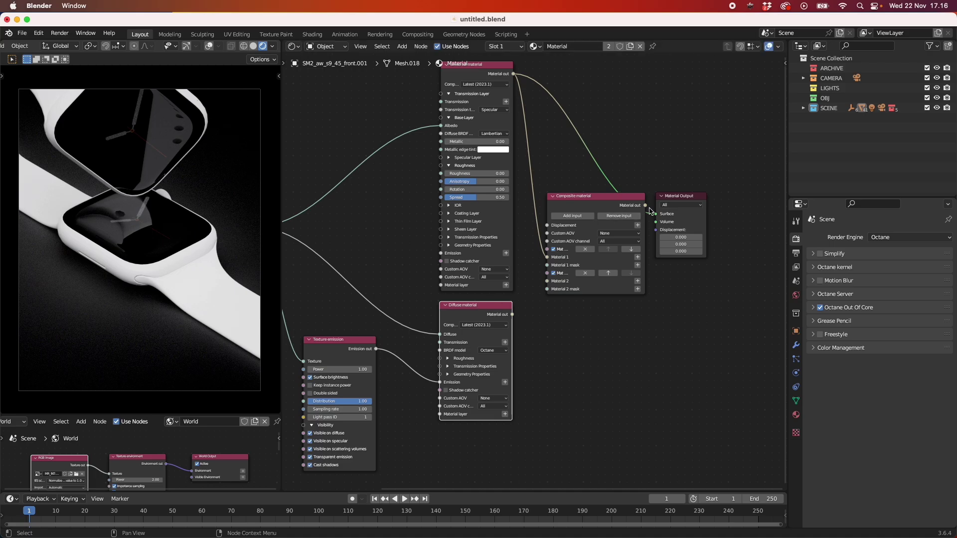
drag(645, 205, 655, 214)
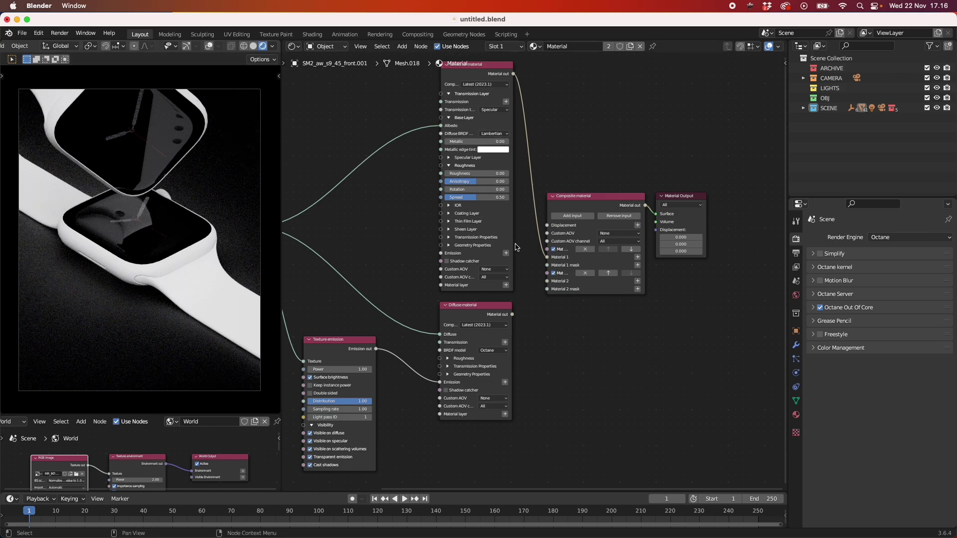
scroll(399, 338, left, 5)
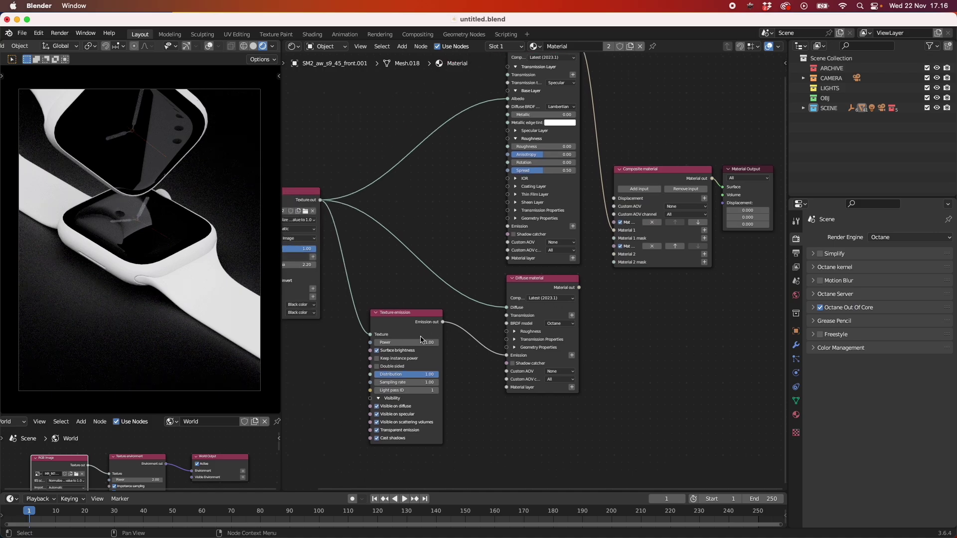
scroll(398, 239, left, 3)
scroll(459, 224, right, 5)
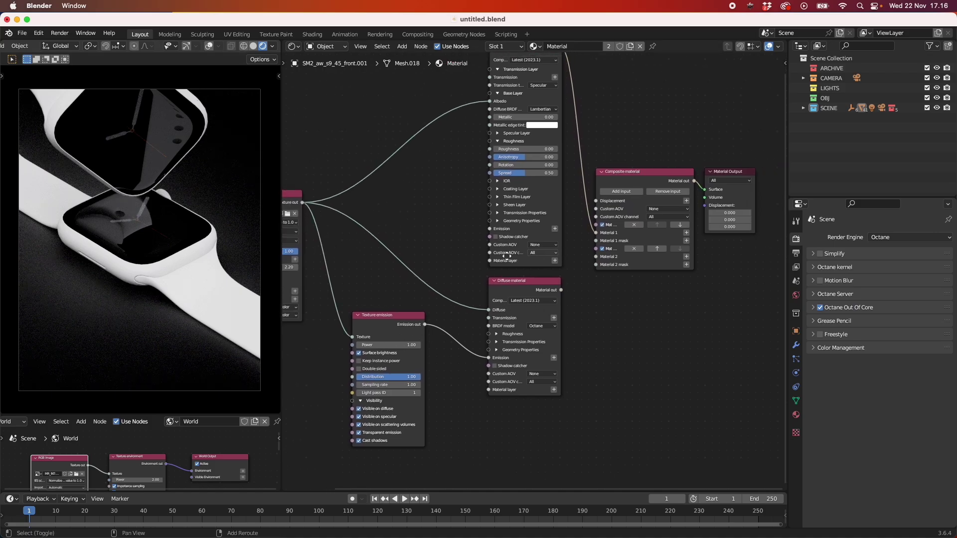
drag(476, 296, 512, 263)
- Add a Float to grayscale node below the Diffuse material
key(shift+a)
mouse_move(542, 337)
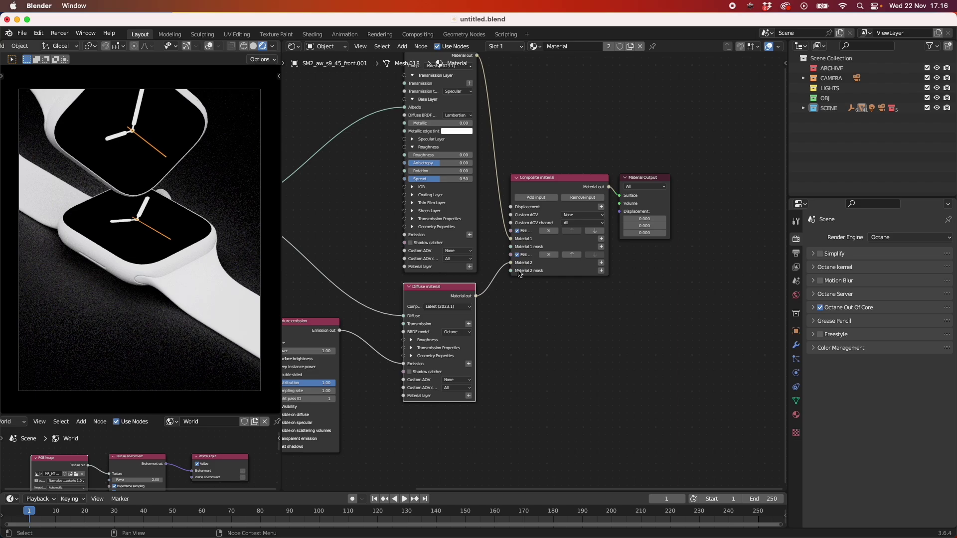
scroll(486, 292, down, 3)
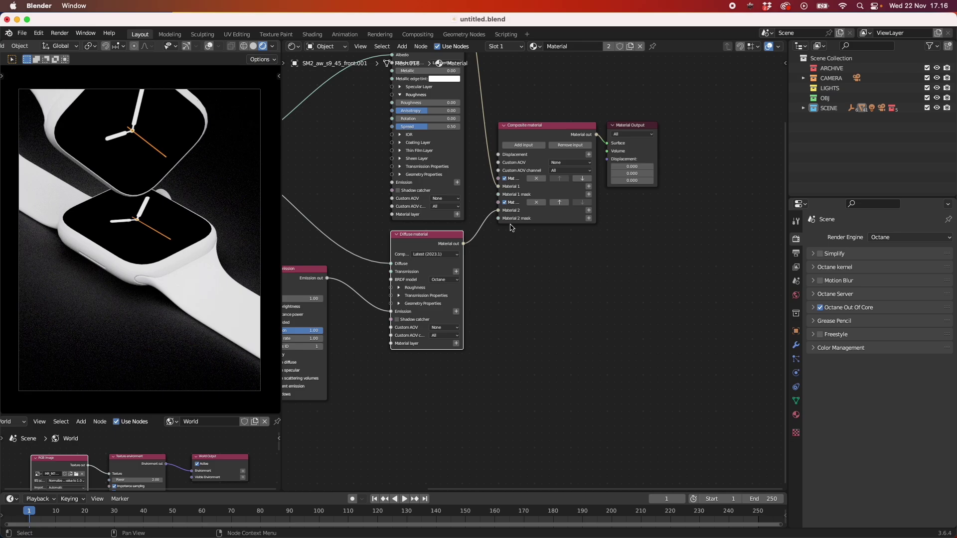
key(shift+a)
click(552, 289)
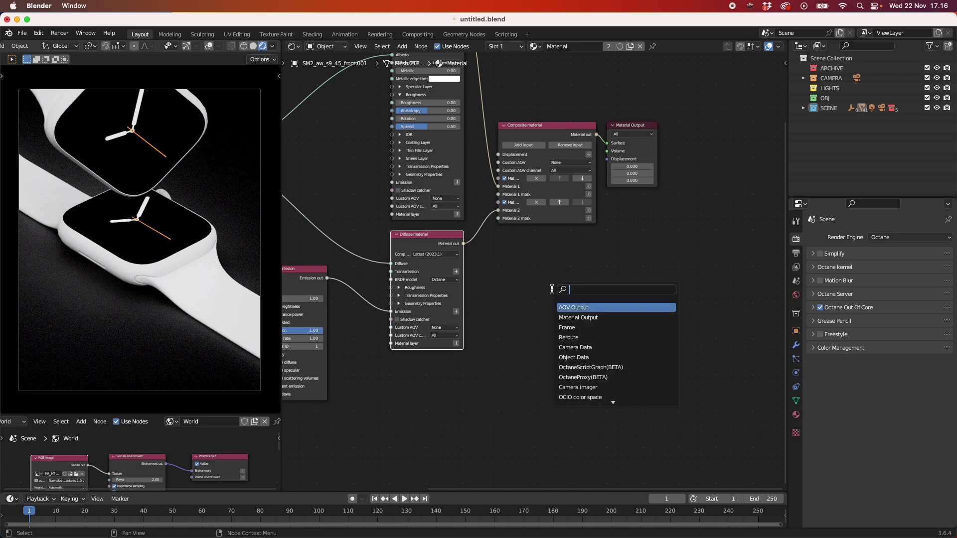
text(g)
key(BackSpace)
text(float)
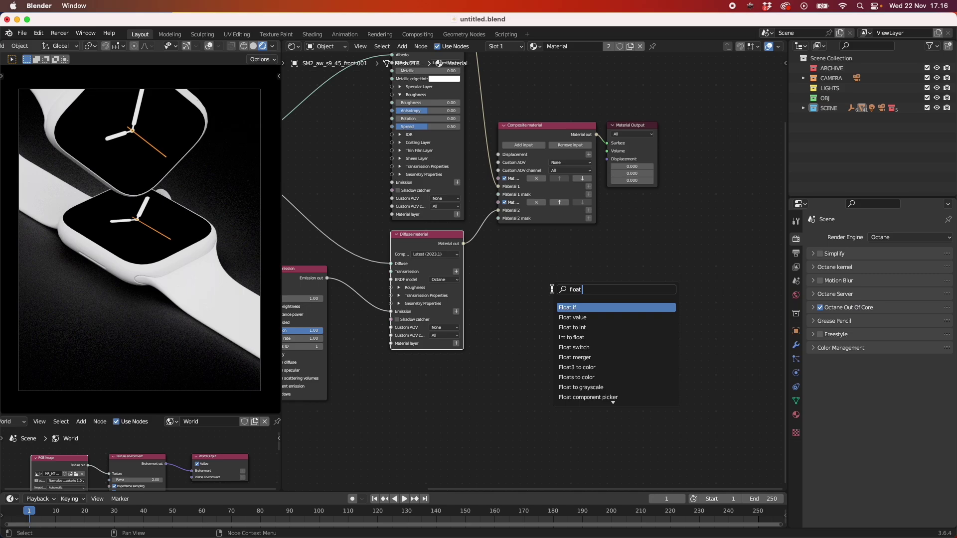
click(629, 388)
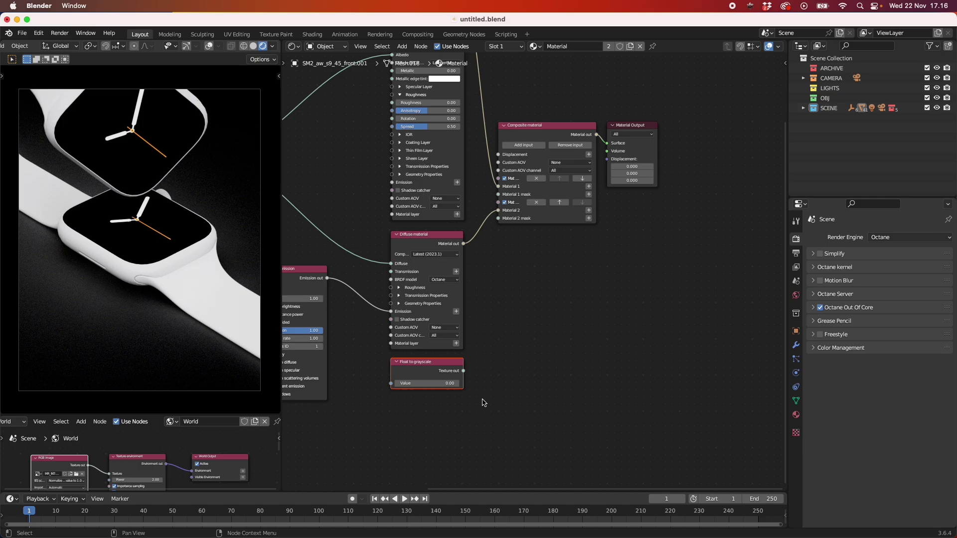
- Nudge the Diffuse material node up and wire Float to grayscale into the Composite's Material 2 mask
scroll(482, 403, up, 3)
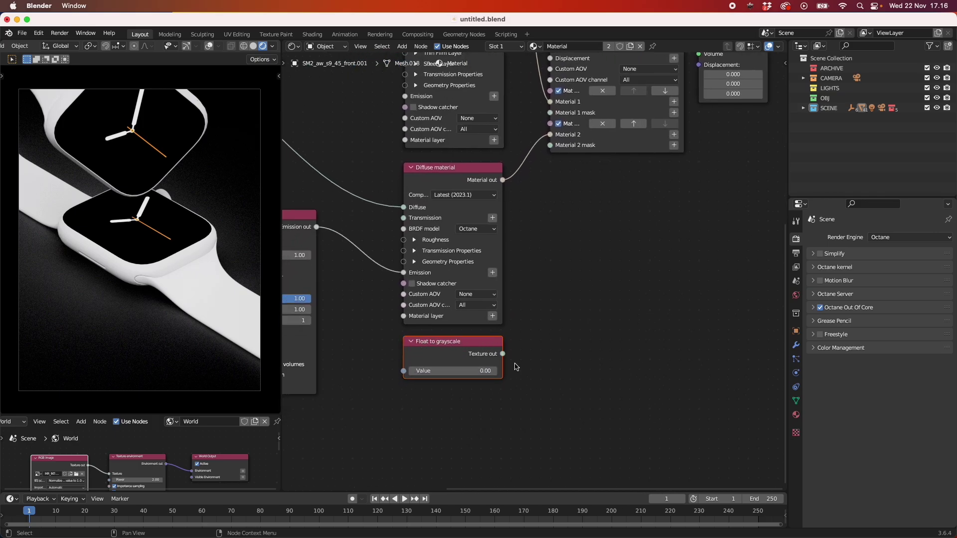
shift+middle_drag(493, 371, 442, 404)
scroll(442, 404, down, 2)
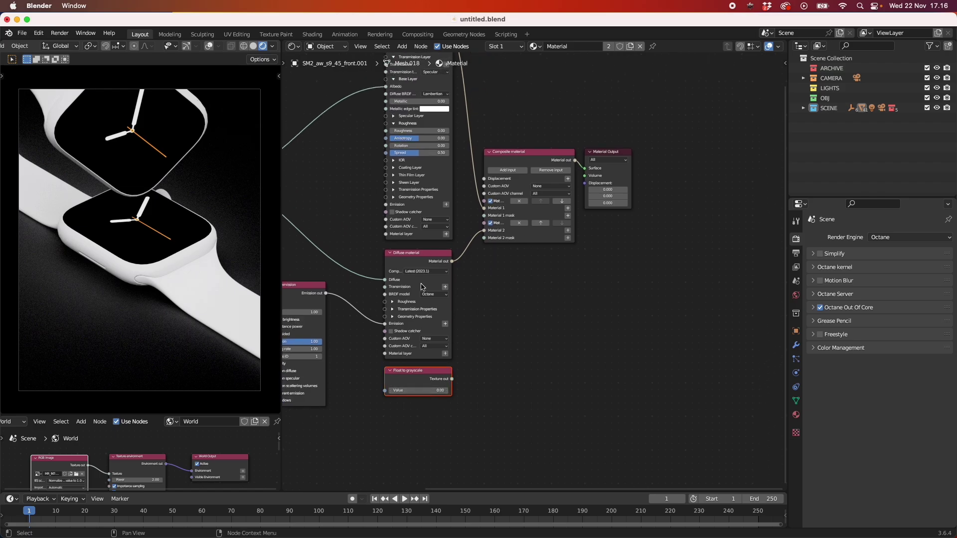
scroll(426, 319, up, 3)
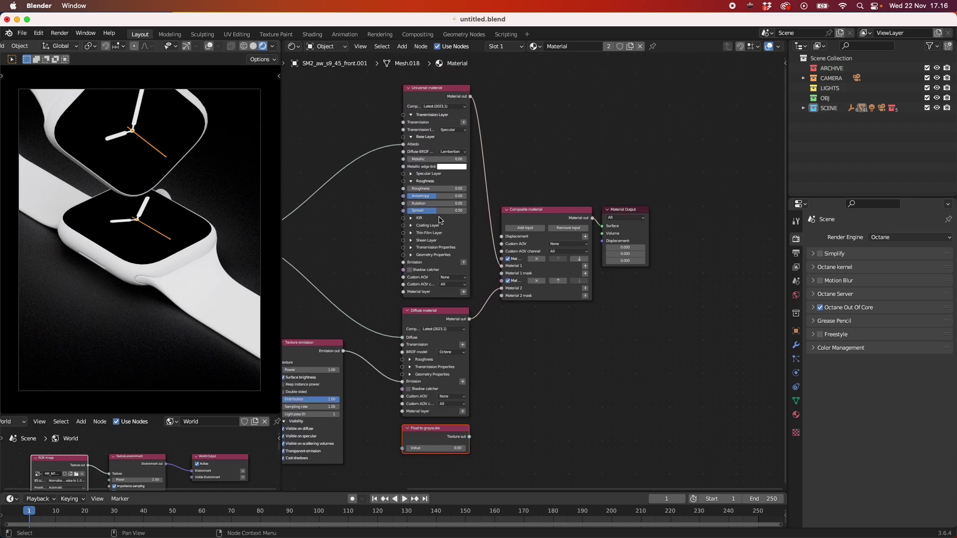
drag(449, 314, 449, 312)
drag(470, 437, 504, 297)
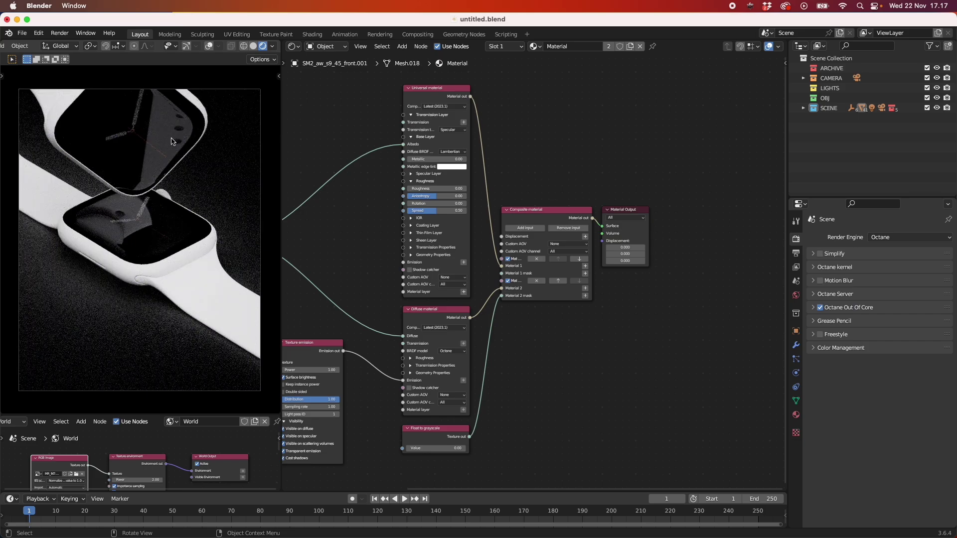
scroll(552, 399, up, 2)
scroll(524, 367, up, 1)
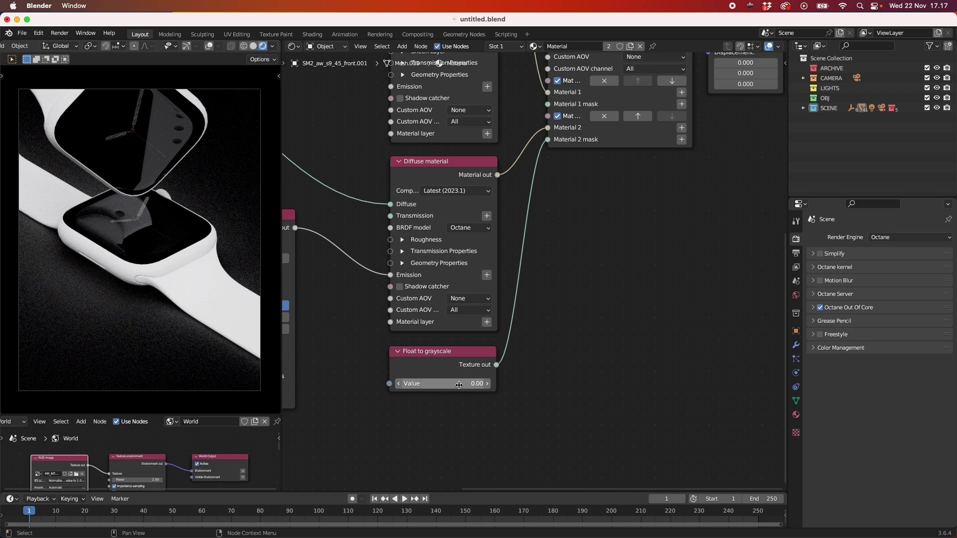
- Try Float to grayscale mask values 1 and 0.5, then settle on 0.25
click(458, 385)
key(Return)
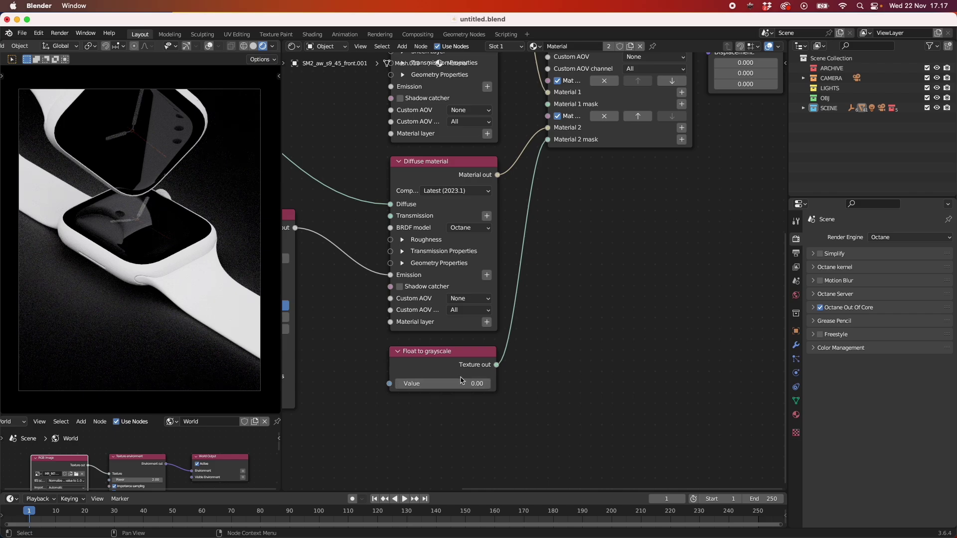
click(462, 387)
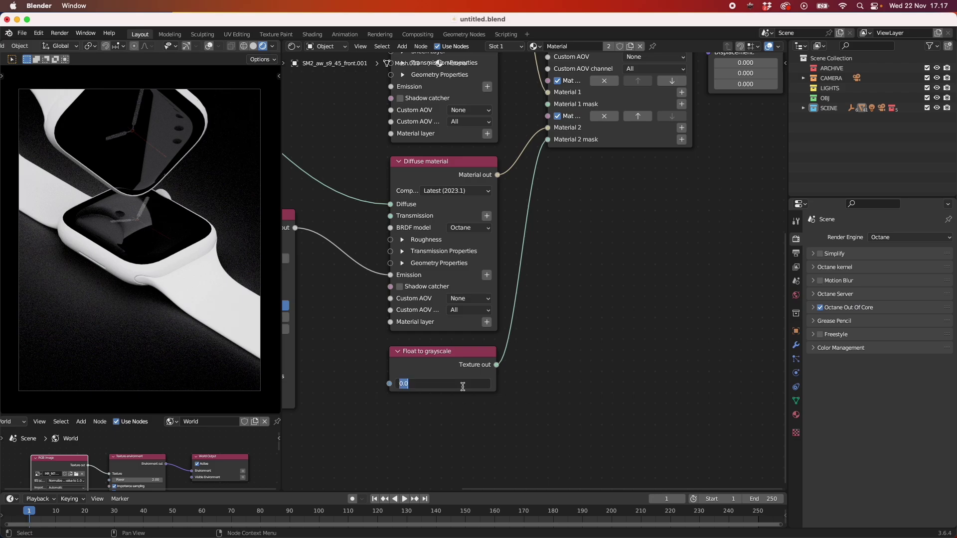
text(1)
key(Return)
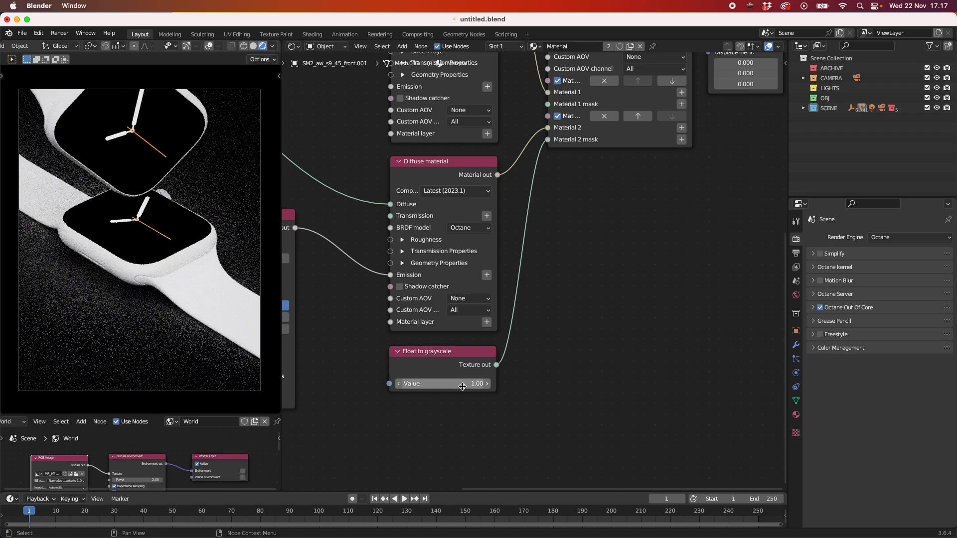
click(463, 387)
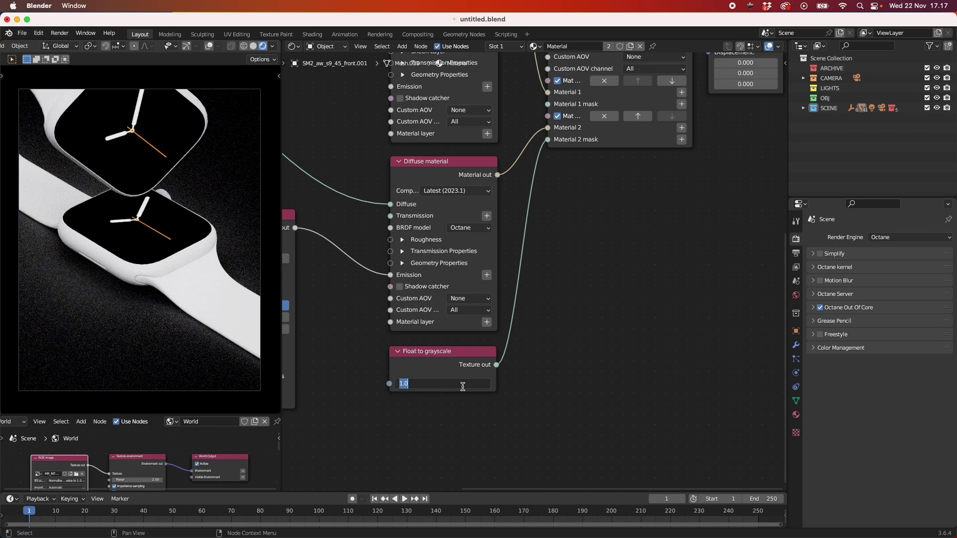
text(0.5)
key(Return)
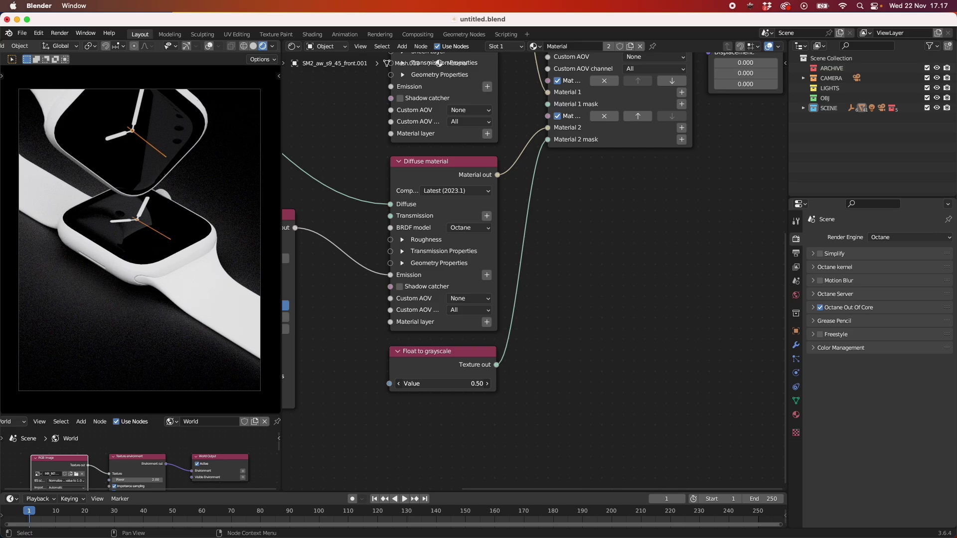
click(427, 386)
text(0.25)
key(Return)
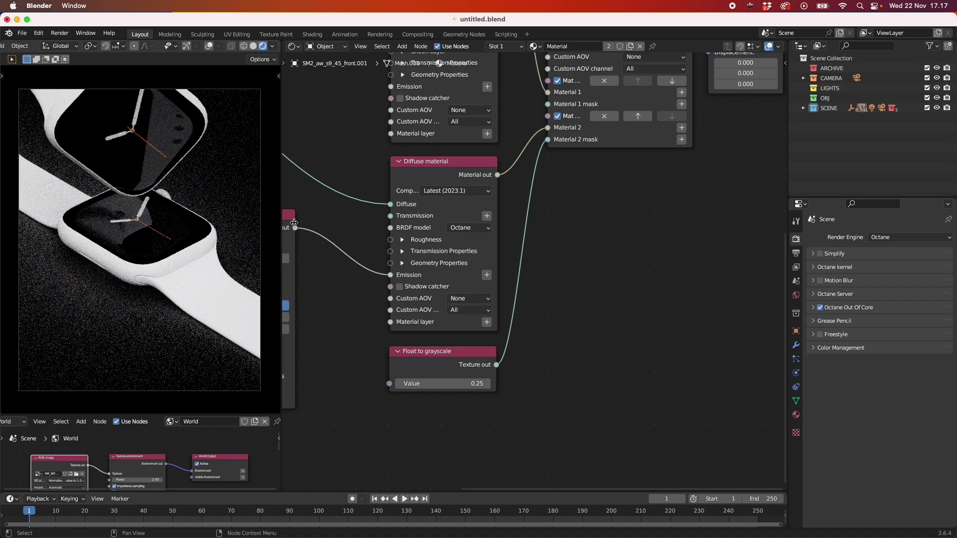
scroll(555, 279, down, 2)
- Try Texture emission Power values of 2 and then 1
scroll(565, 284, down, 1)
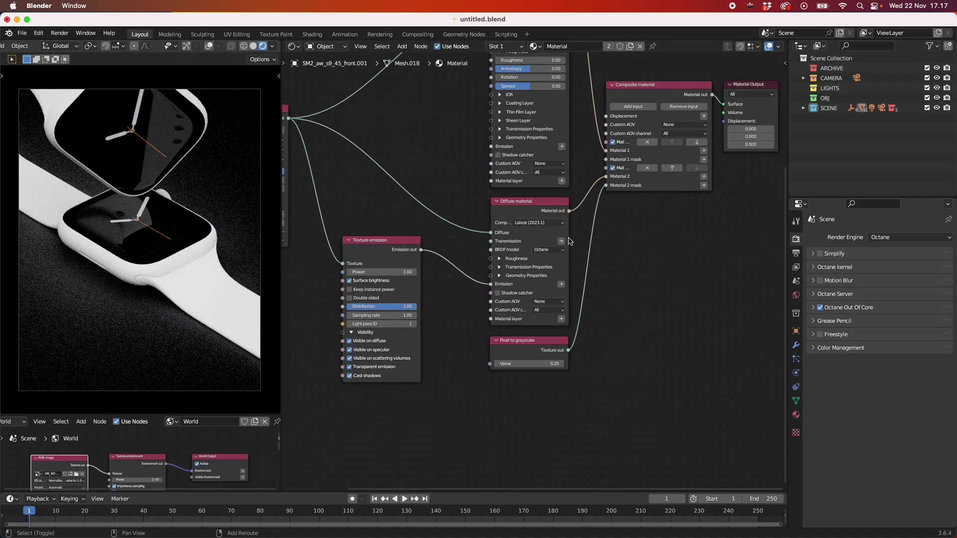
scroll(499, 324, up, 2)
scroll(464, 349, down, 2)
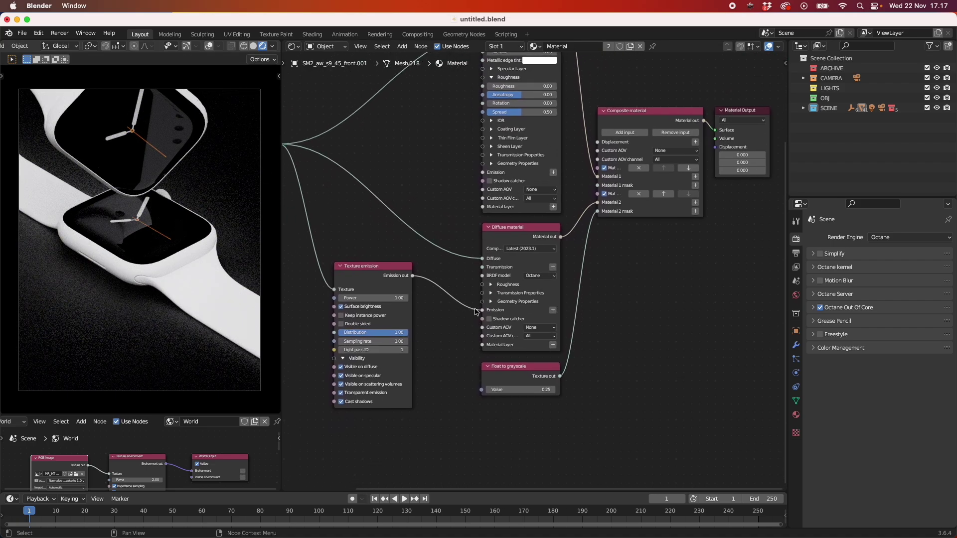
click(388, 298)
text(2)
key(Return)
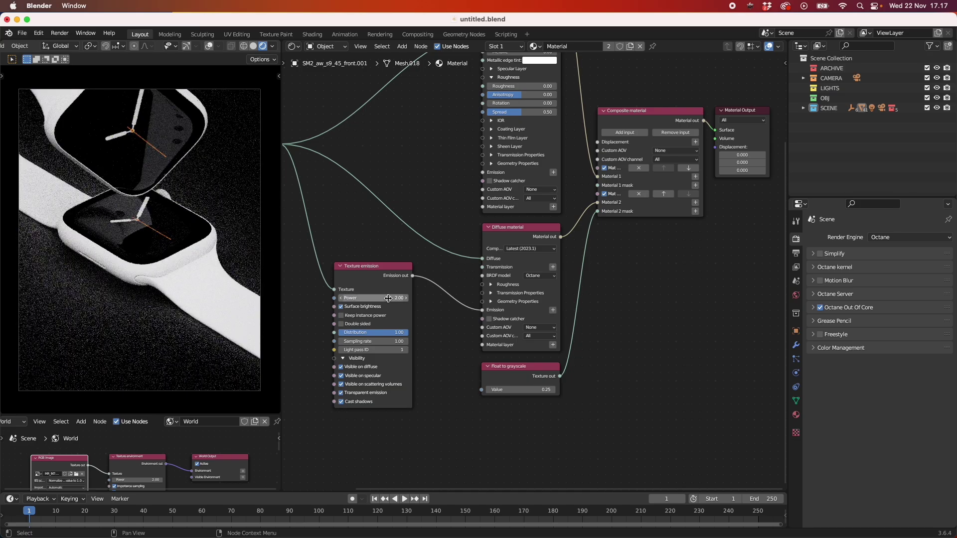
click(389, 298)
text(1)
key(Return)
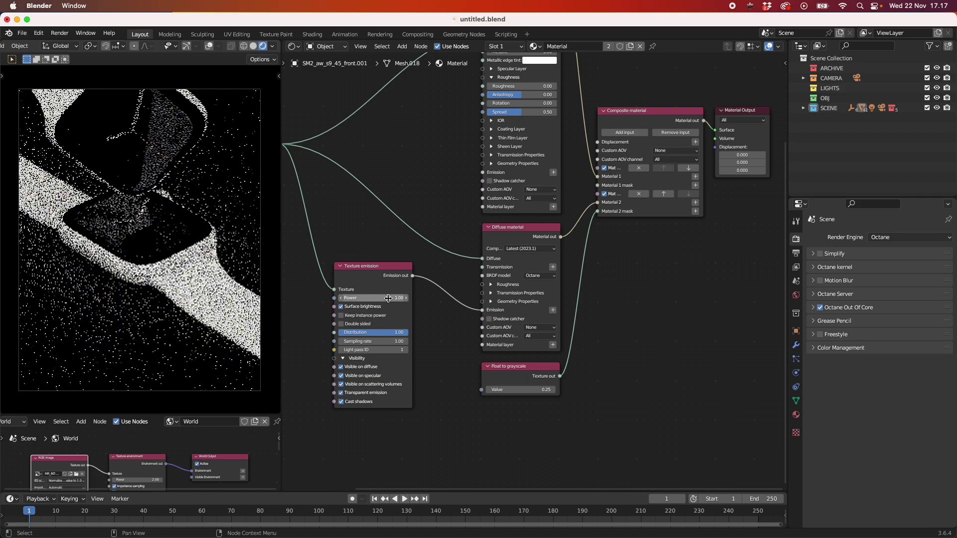
- Test emission Power 5 and 2, then set the Texture emission Power to 1.5
click(388, 298)
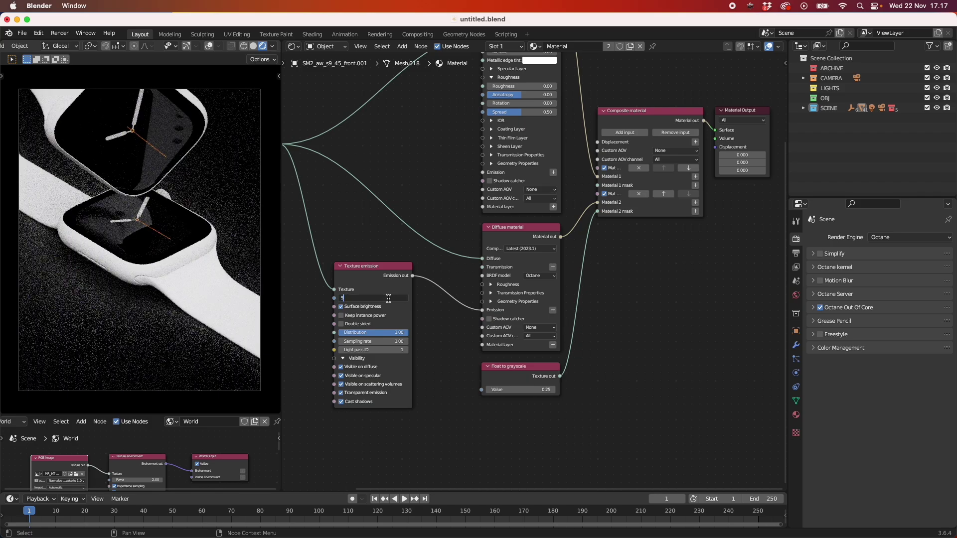
text(5)
key(Return)
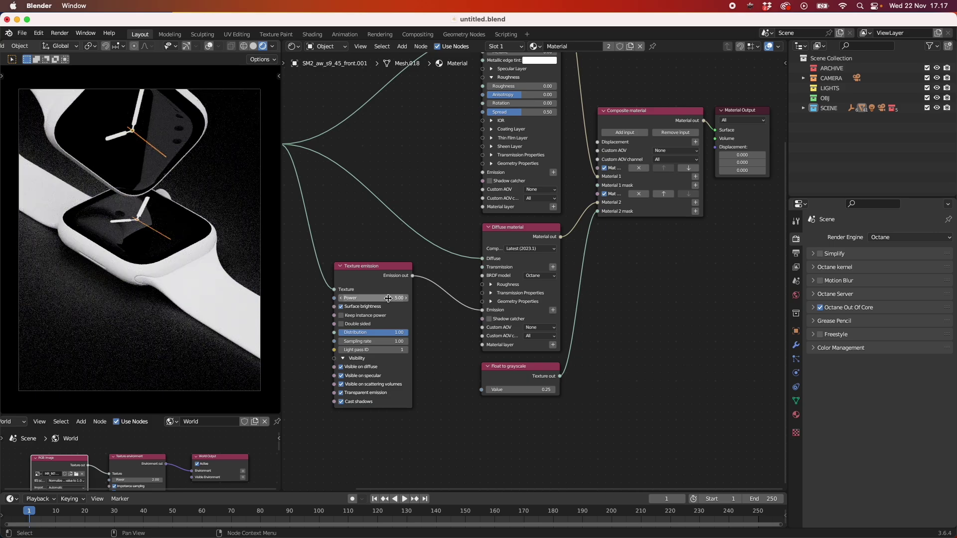
click(388, 298)
text(2)
key(Return)
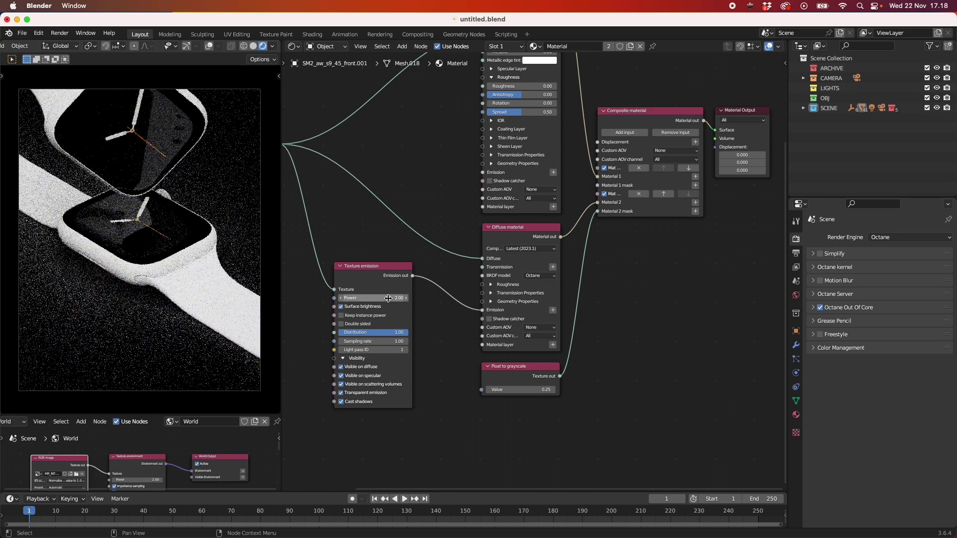
click(388, 298)
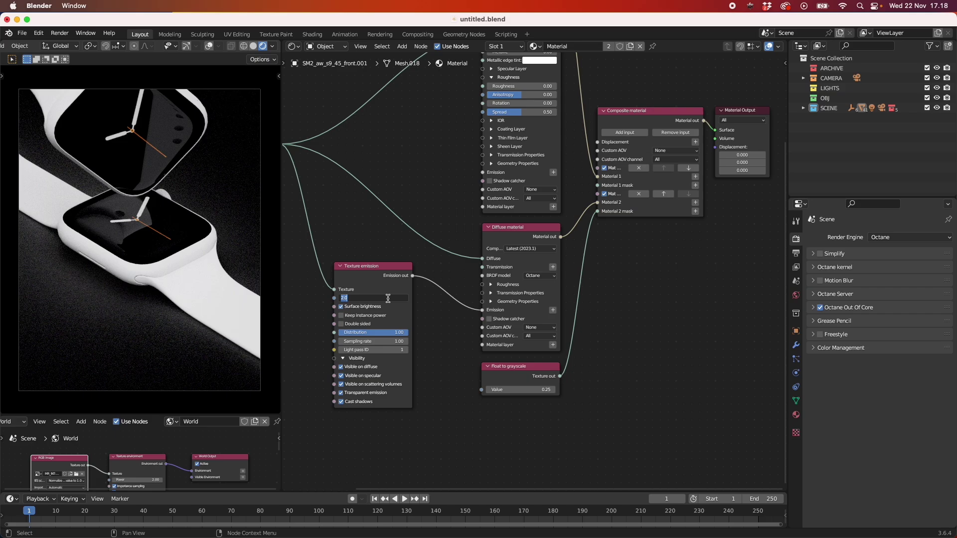
text(1.5)
key(Return)
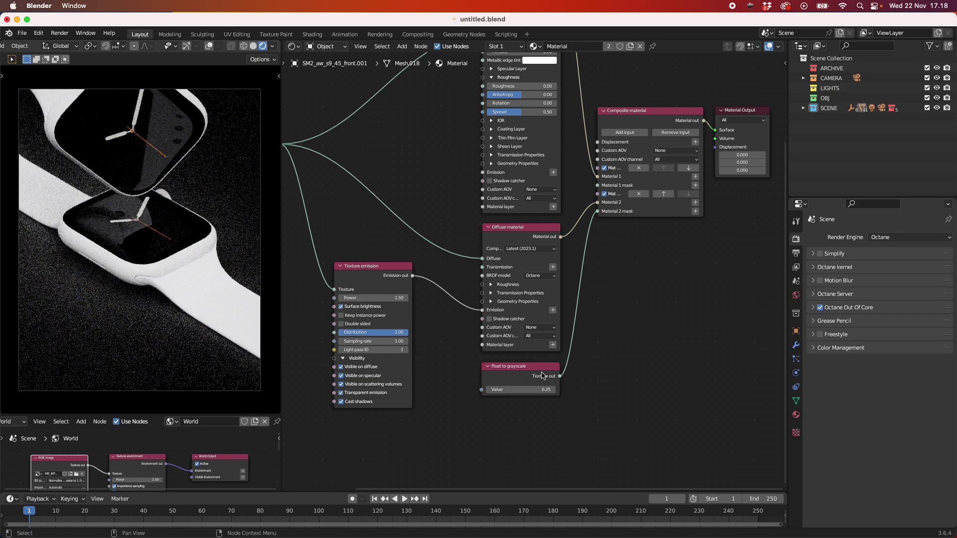
- Try Float to grayscale mask values of 0.5 and then 0.1
scroll(544, 401, up, 2)
click(525, 408)
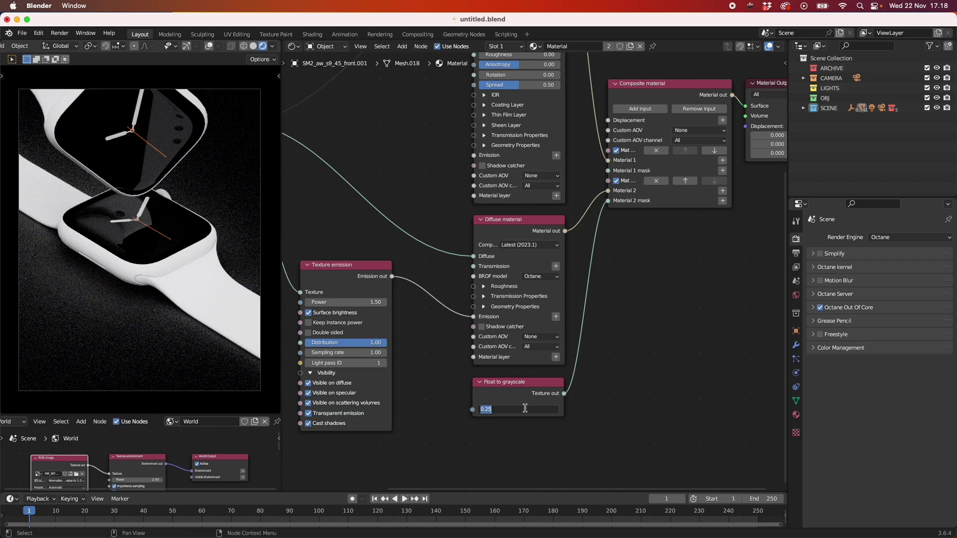
text(0.5)
key(Return)
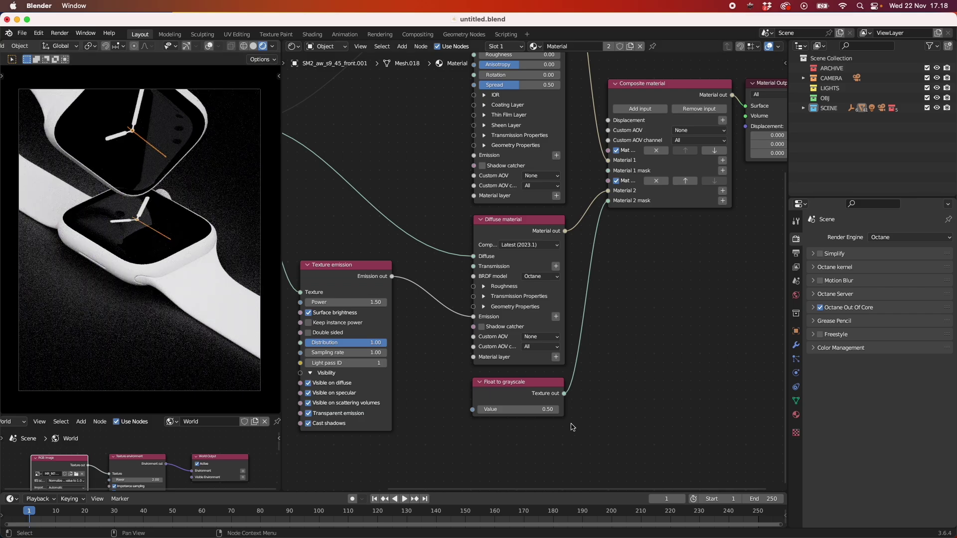
click(526, 407)
text(0.1)
key(Return)
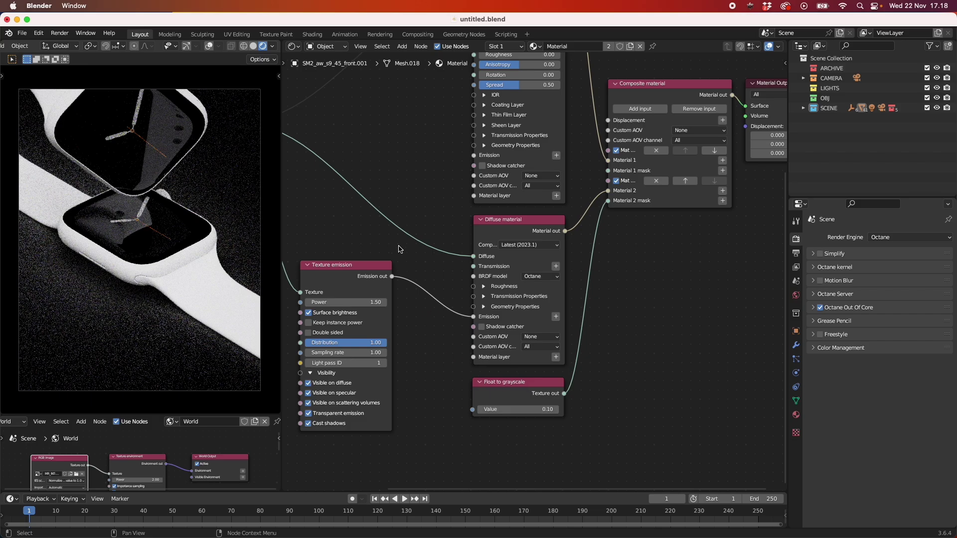
- Return the mask to 0.5, drop emission Power to 1, then set the mask to 0.35
click(503, 409)
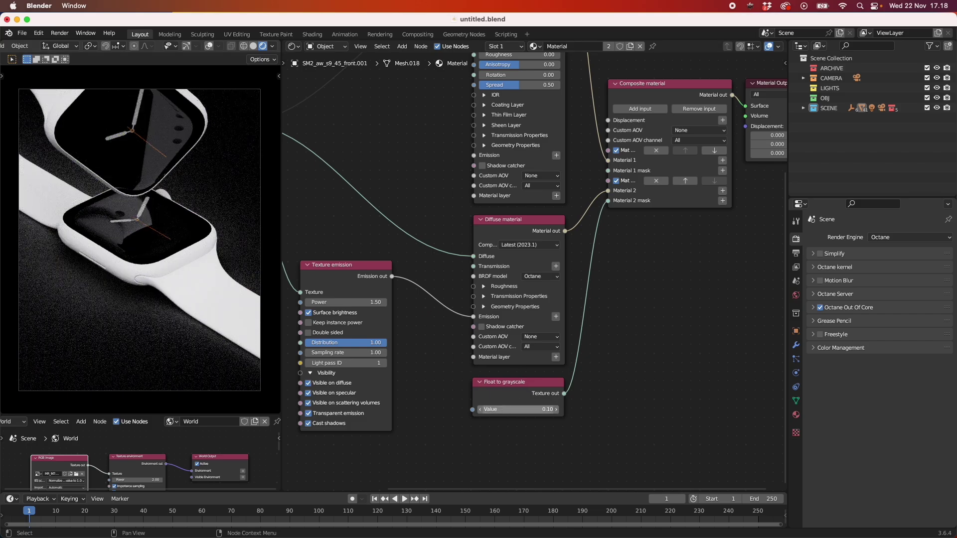
text(0.5)
key(Return)
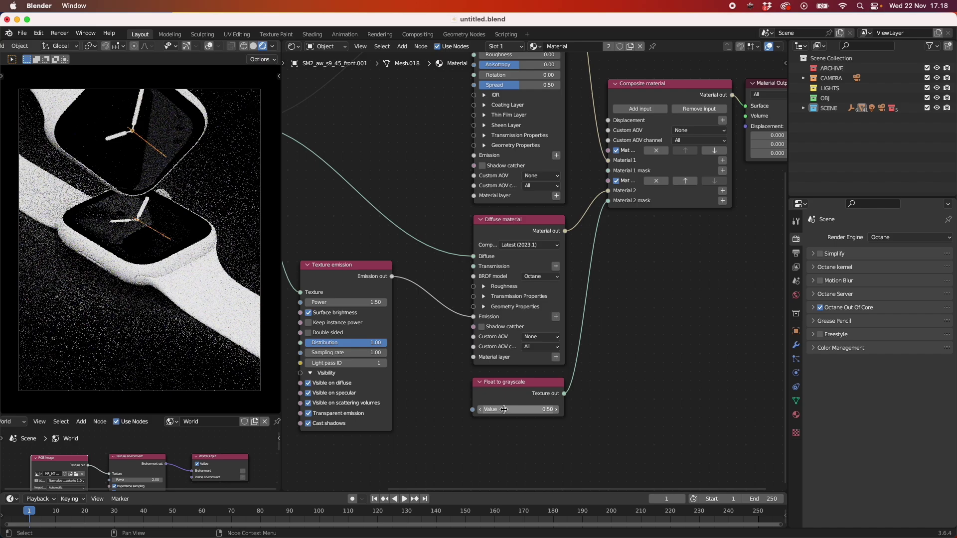
key(BackSpace)
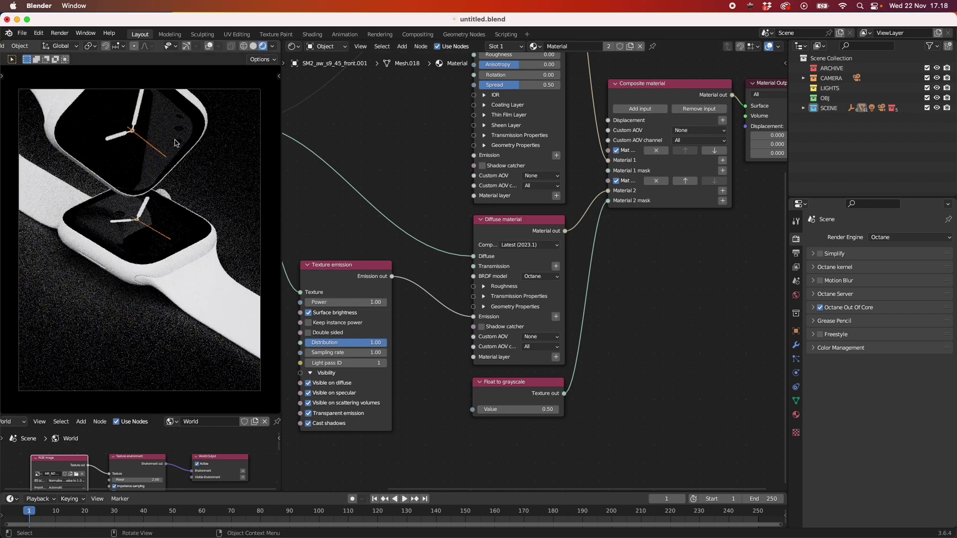
click(532, 409)
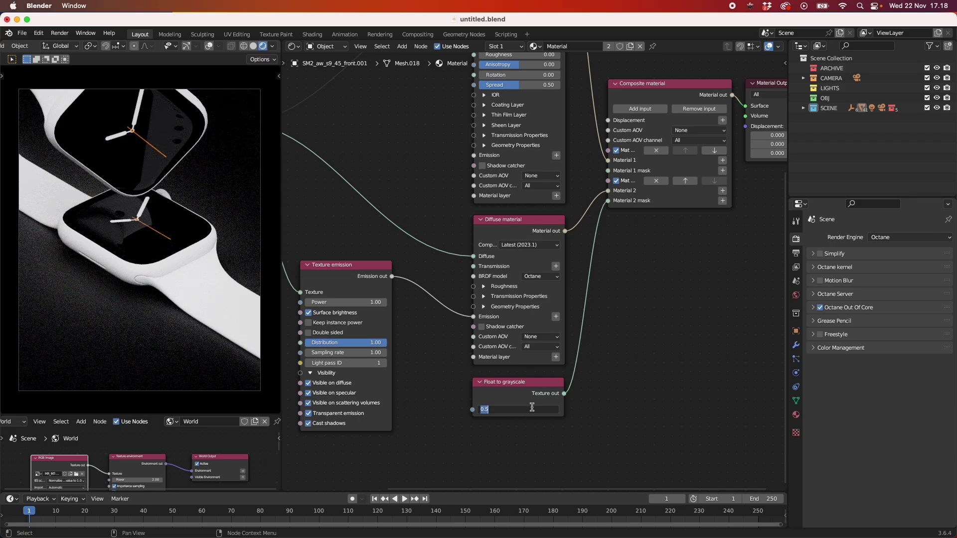
text(0.2)
key(Return)
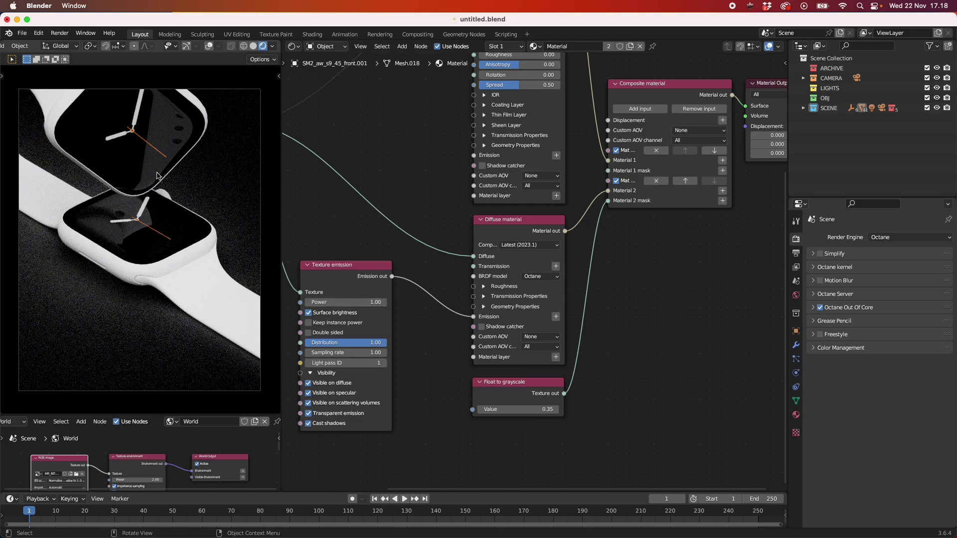
ctrl+middle_drag(187, 186, 199, 269)
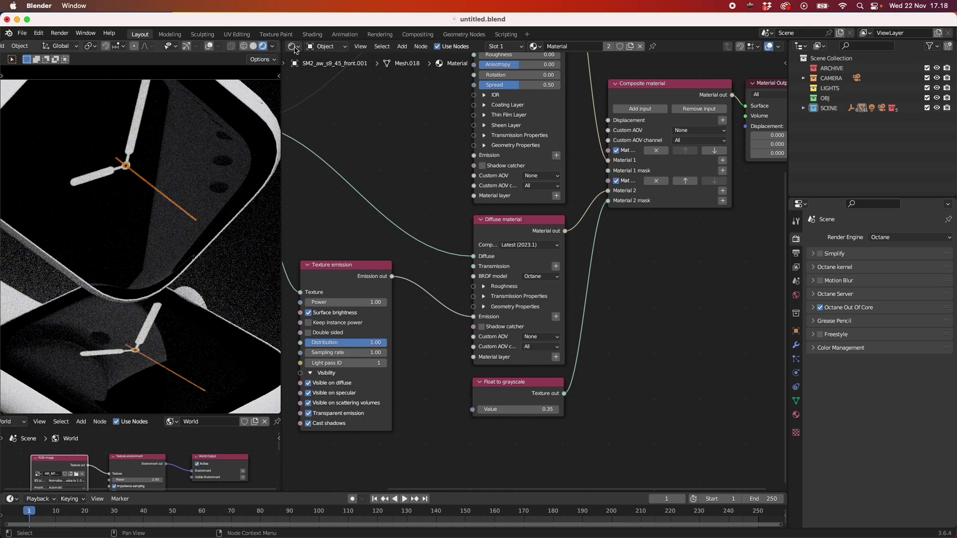
- Switch the node editor to a 3D Viewport and rotate the SCENE empty slightly
click(292, 47)
click(319, 76)
scroll(564, 241, down, 5)
key(r)
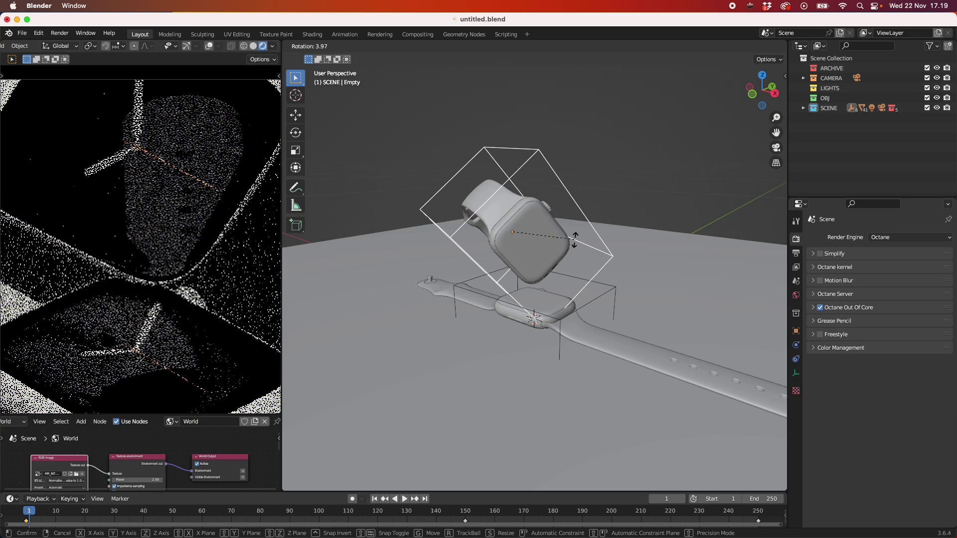
click(568, 234)
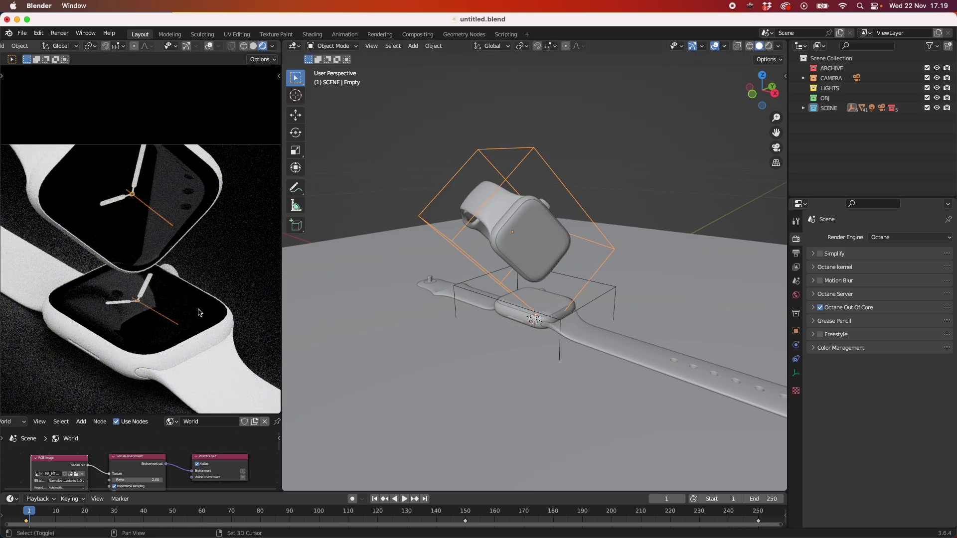
- Reframe the render preview so both watch faces are visible
scroll(206, 262, up, 3)
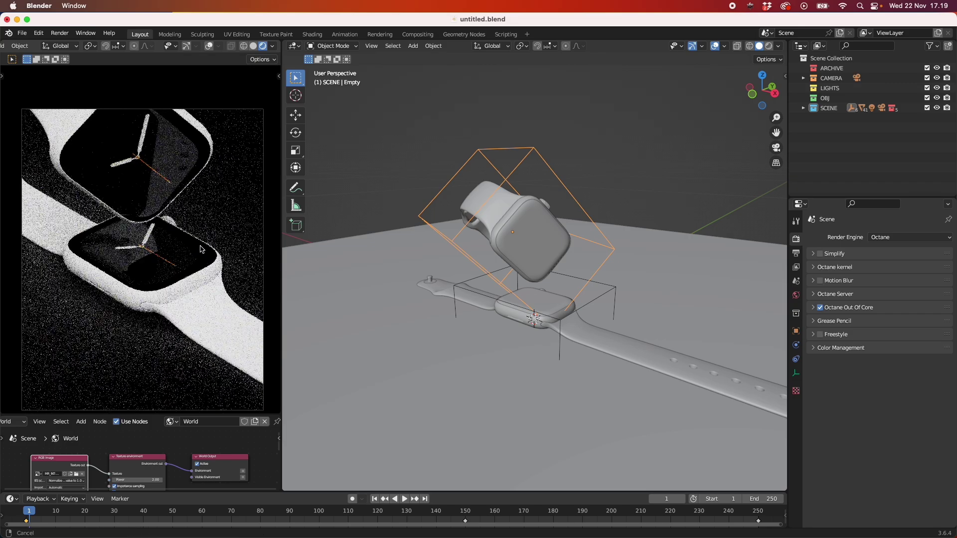
shift+middle_drag(206, 262, 207, 248)
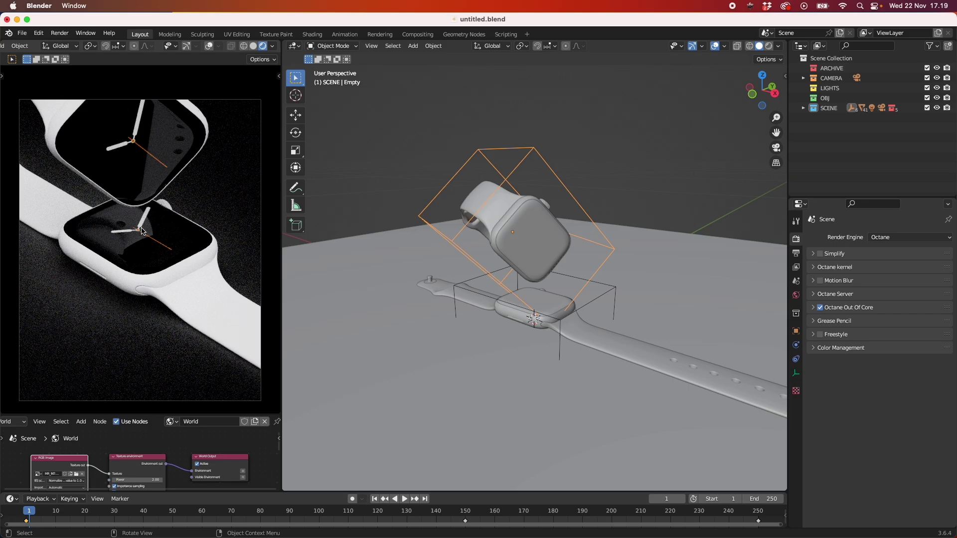
scroll(198, 243, up, 2)
scroll(199, 243, down, 2)
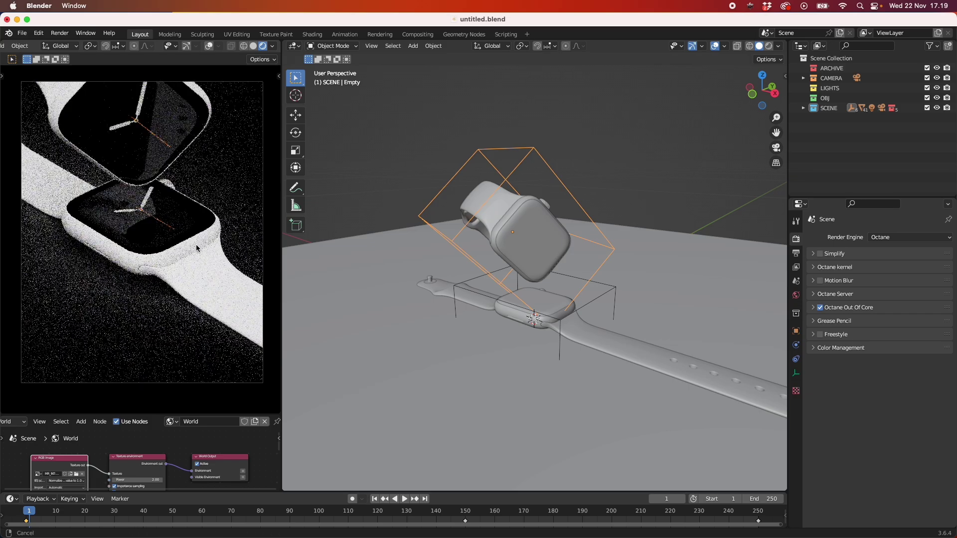
shift+middle_drag(199, 242, 197, 252)
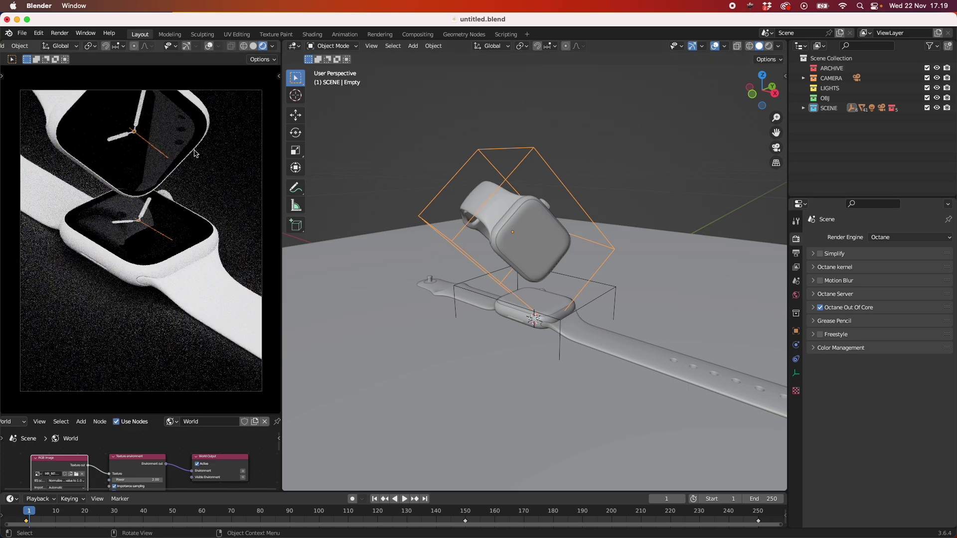
click(294, 46)
- Select the watch, switch the area back to Shader Editor, and frame its material tree, nudging Material Output right
click(326, 74)
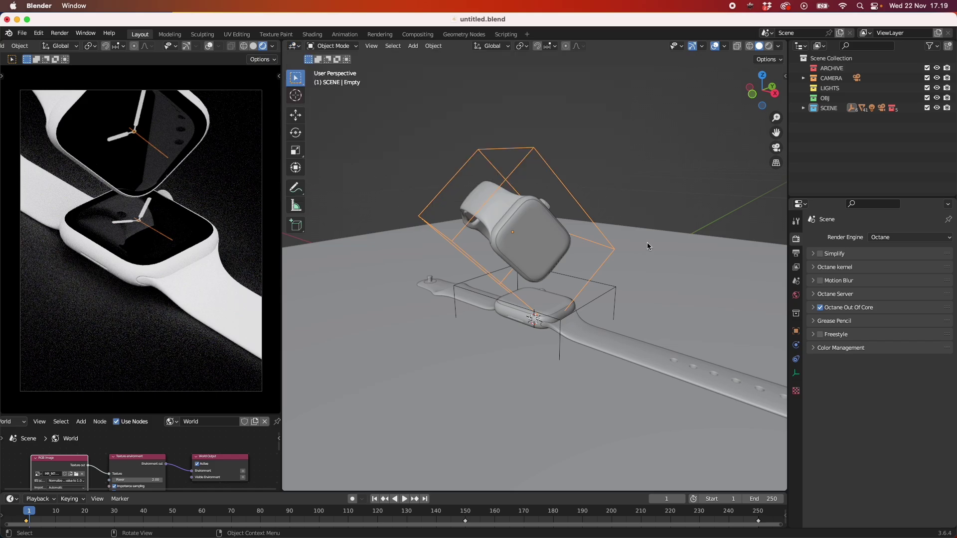
click(184, 120)
click(294, 46)
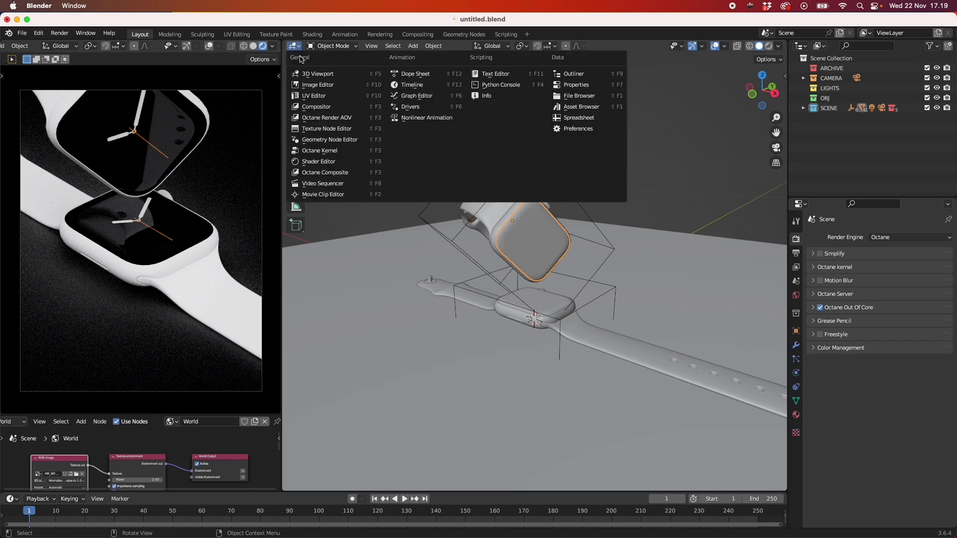
click(328, 162)
middle_drag(714, 251, 626, 335)
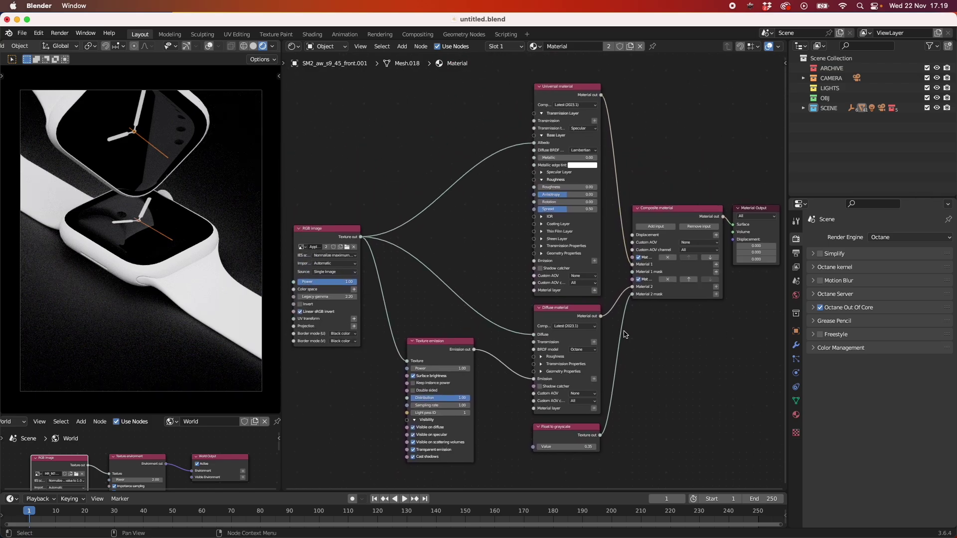
scroll(627, 338, down, 3)
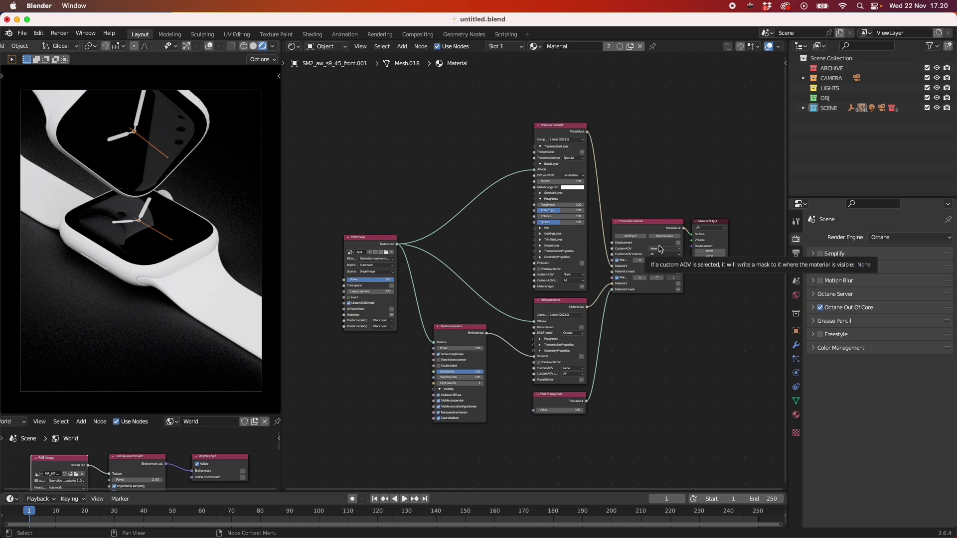
drag(715, 224, 719, 225)
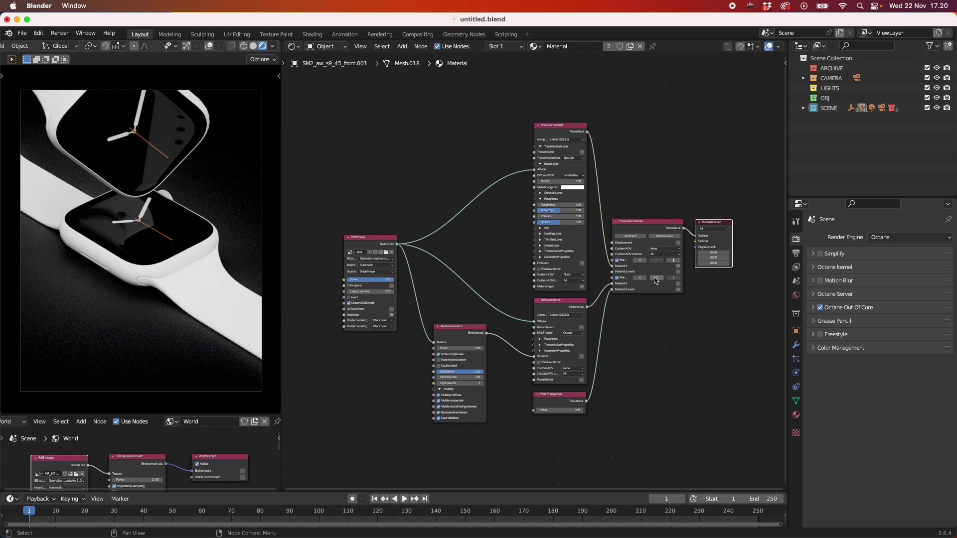
scroll(656, 279, down, 1)
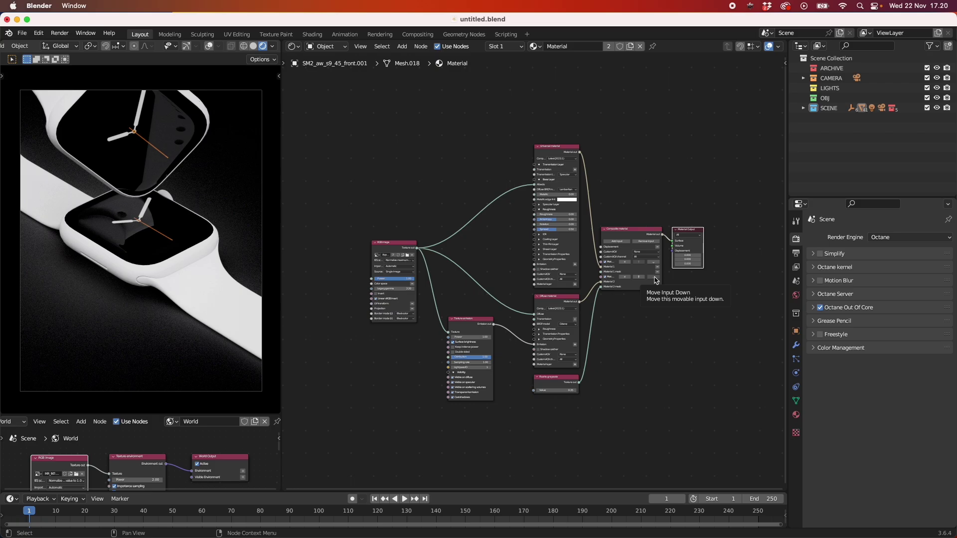